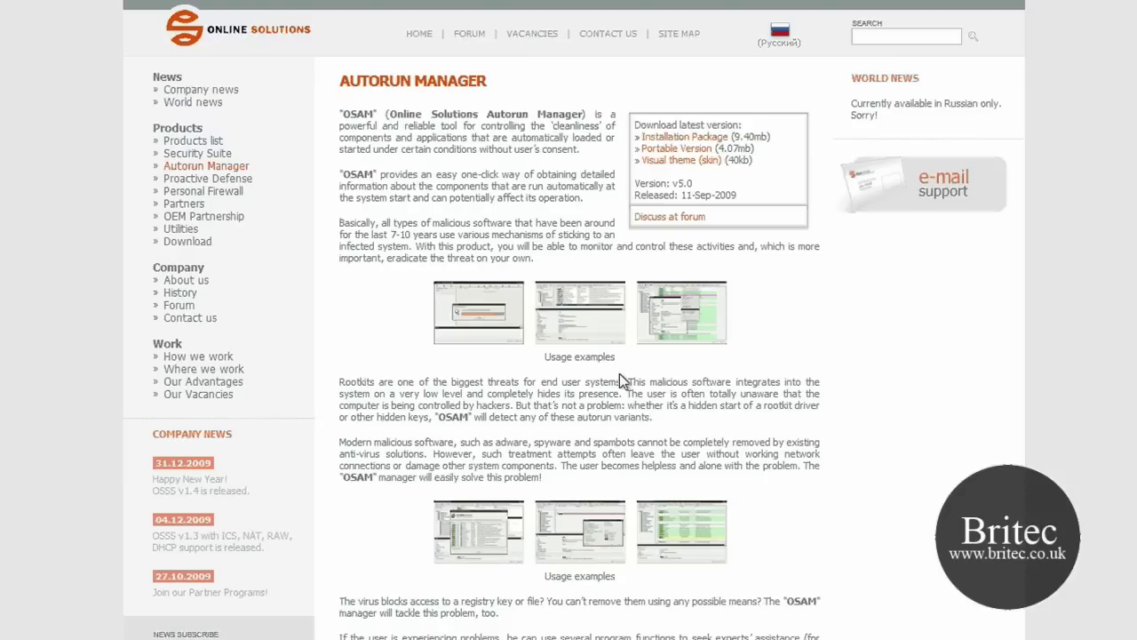
Review the Autorun Manager product page, covering its functional and unique capabilities, advantages and Windows compatibility
scroll(517, 236, down, 3)
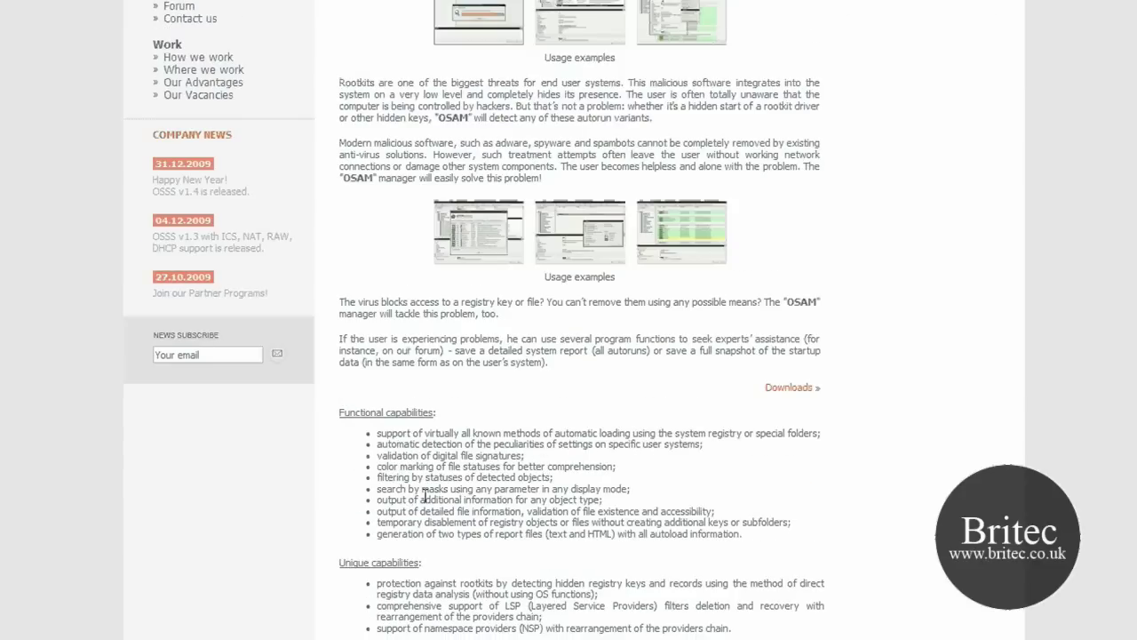
scroll(560, 511, down, 3)
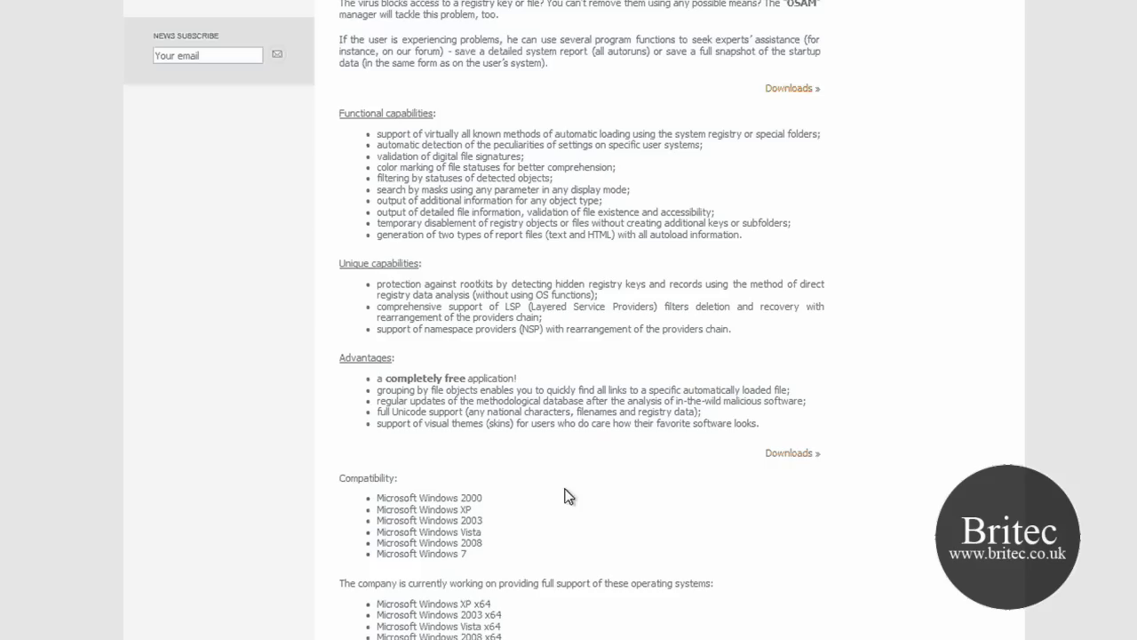
scroll(574, 492, down, 1)
key(Home)
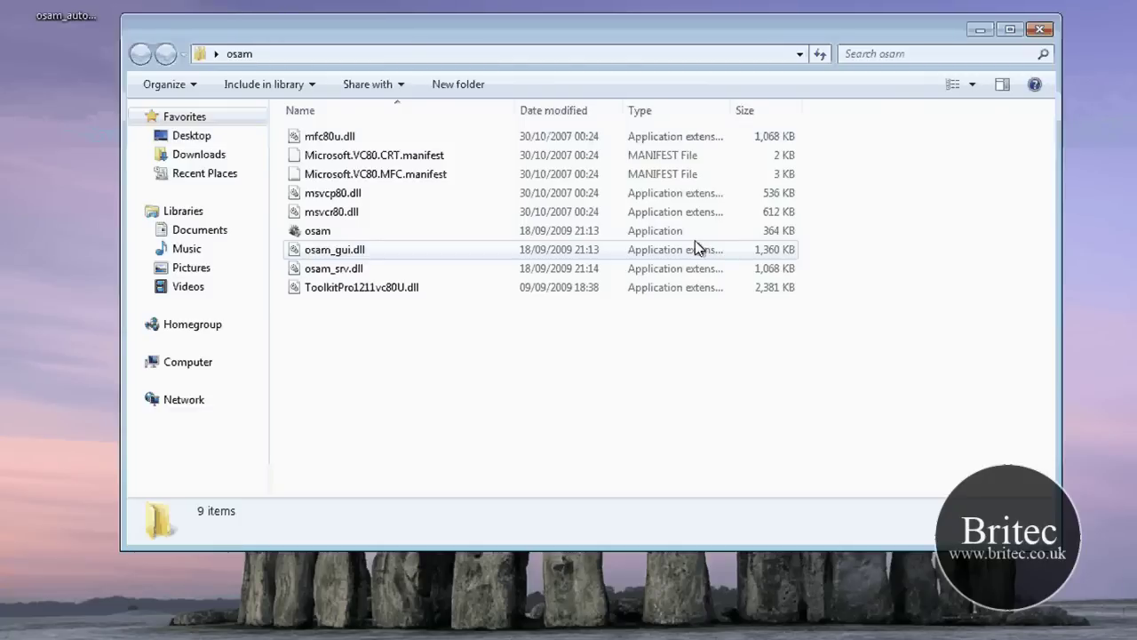
Launch the osam application from the osam folder, allow it to make changes to the computer, and close the folder window
mouse_move(321, 237)
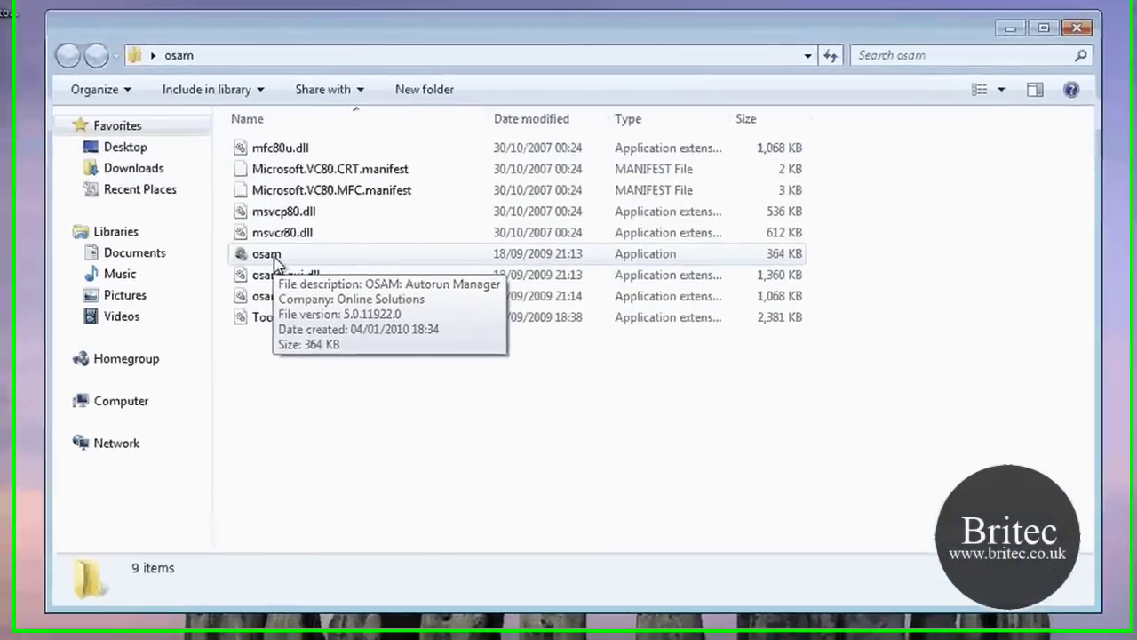
double_click(321, 237)
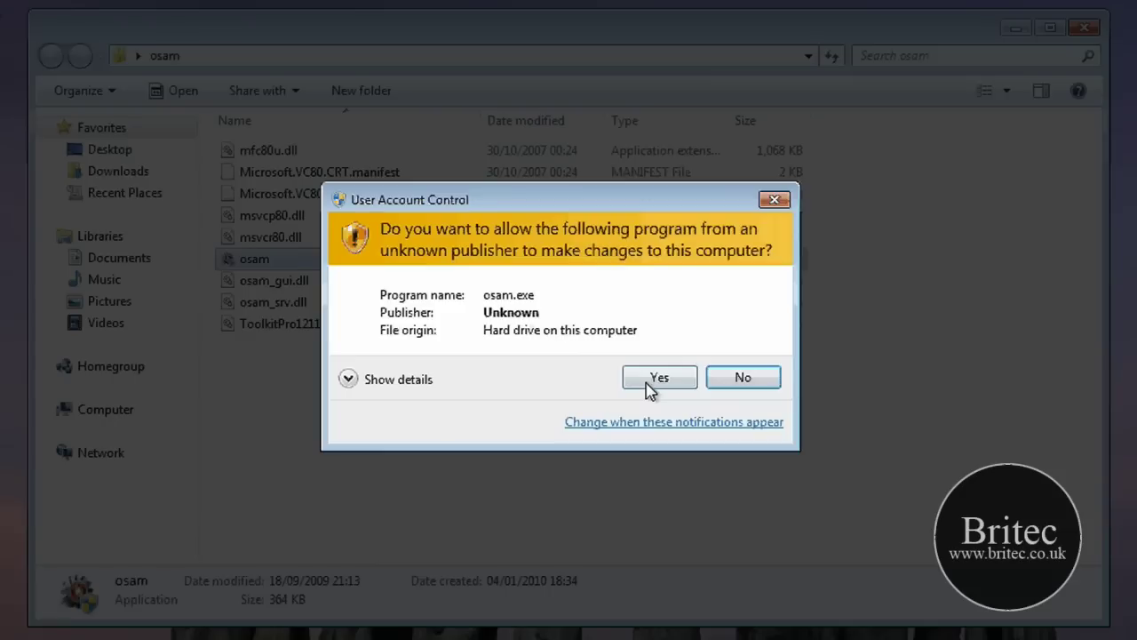
click(656, 387)
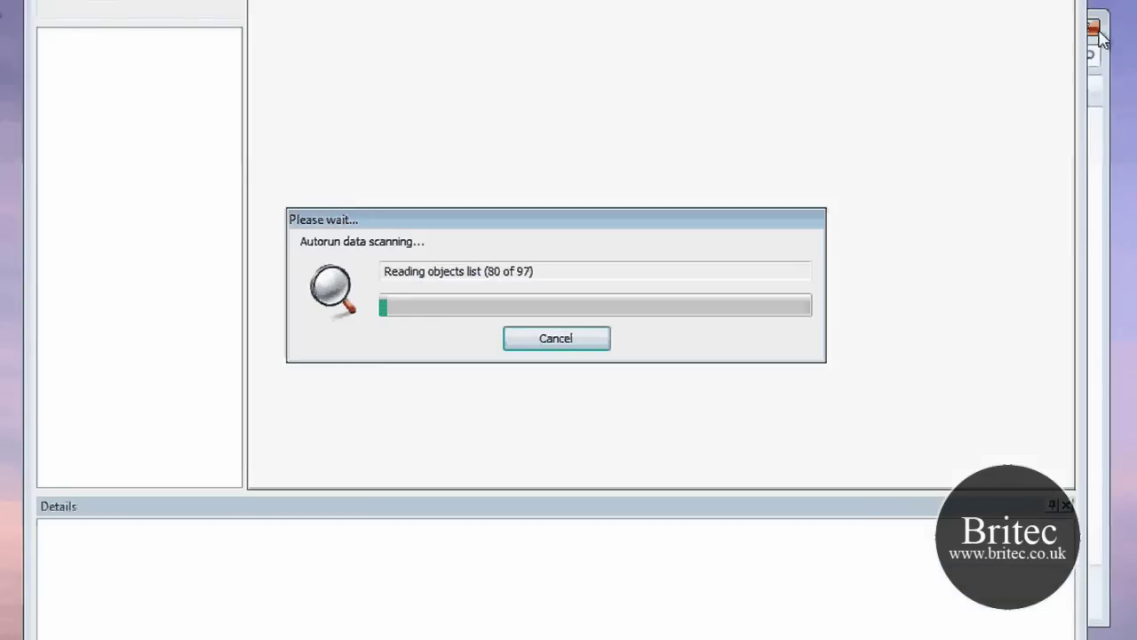
click(1098, 32)
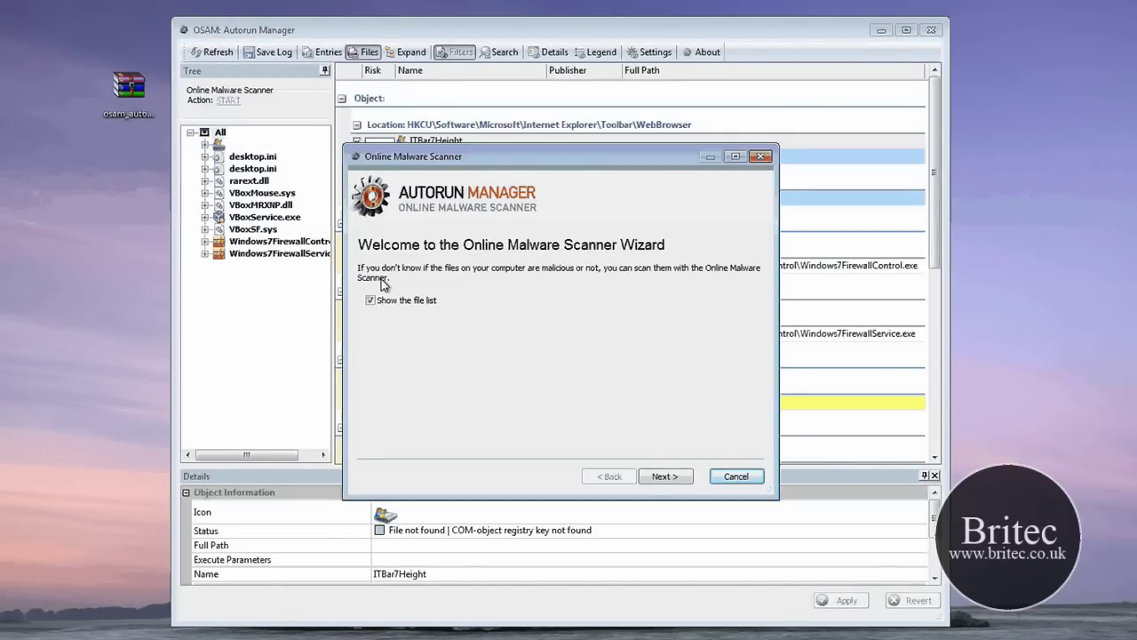
Try an online malware scan of all listed files with full paths shown, allowing OSAM through the firewall for the current launch only
click(669, 477)
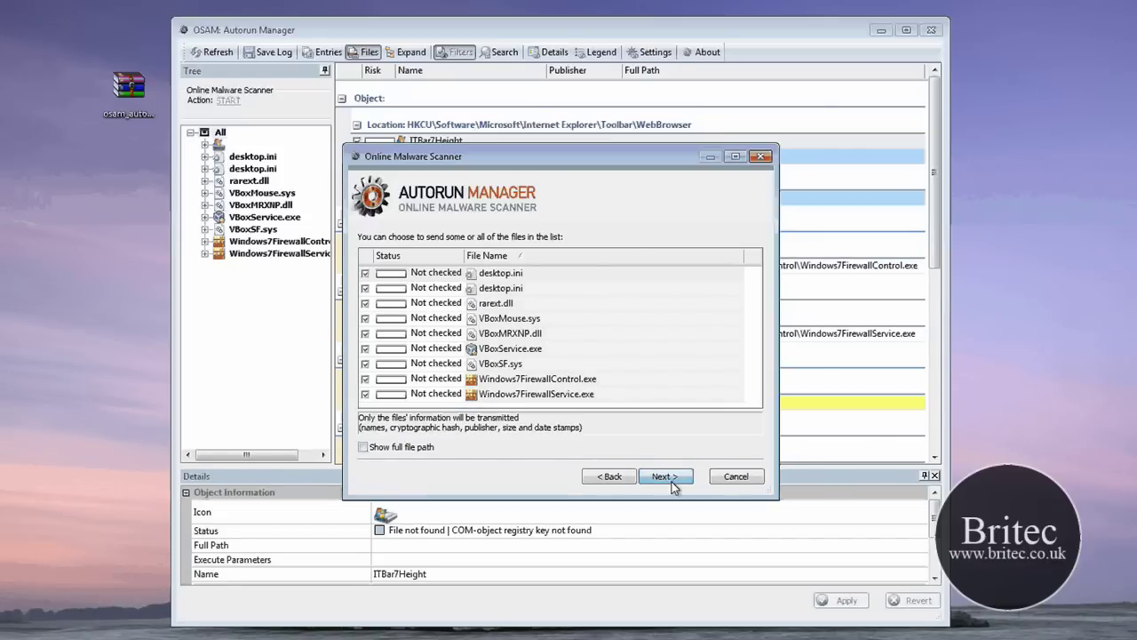
click(363, 447)
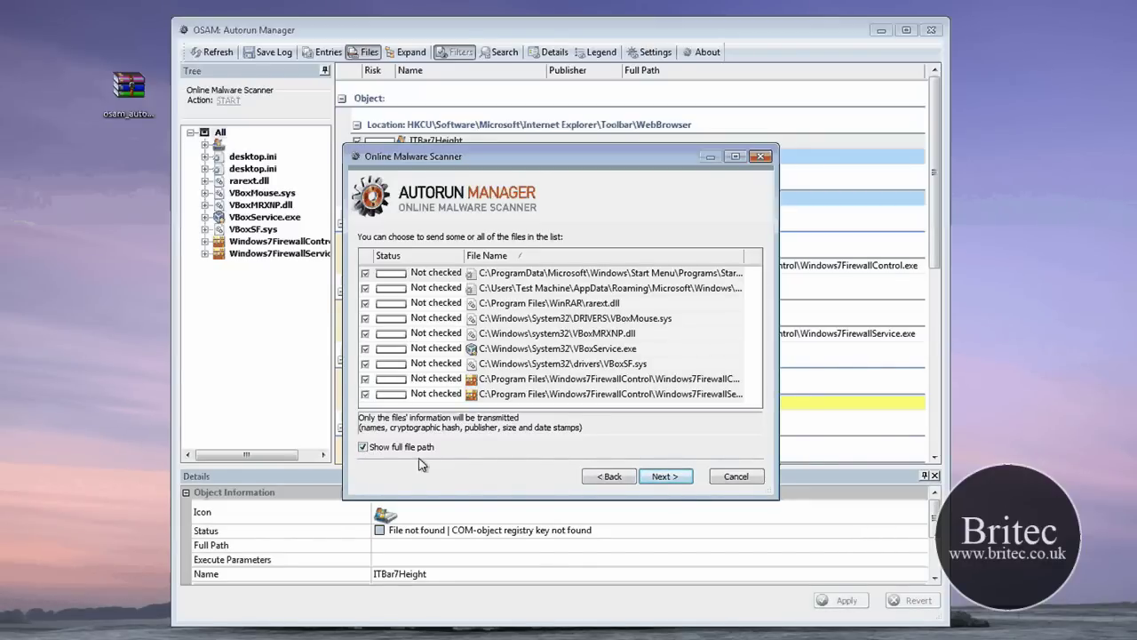
click(675, 481)
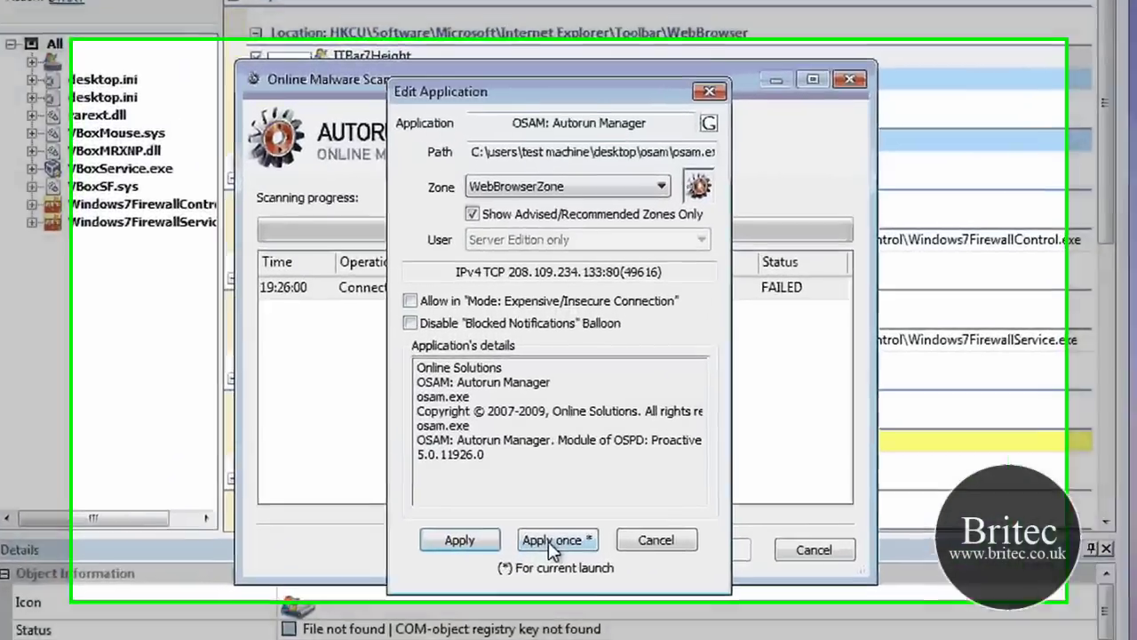
click(544, 470)
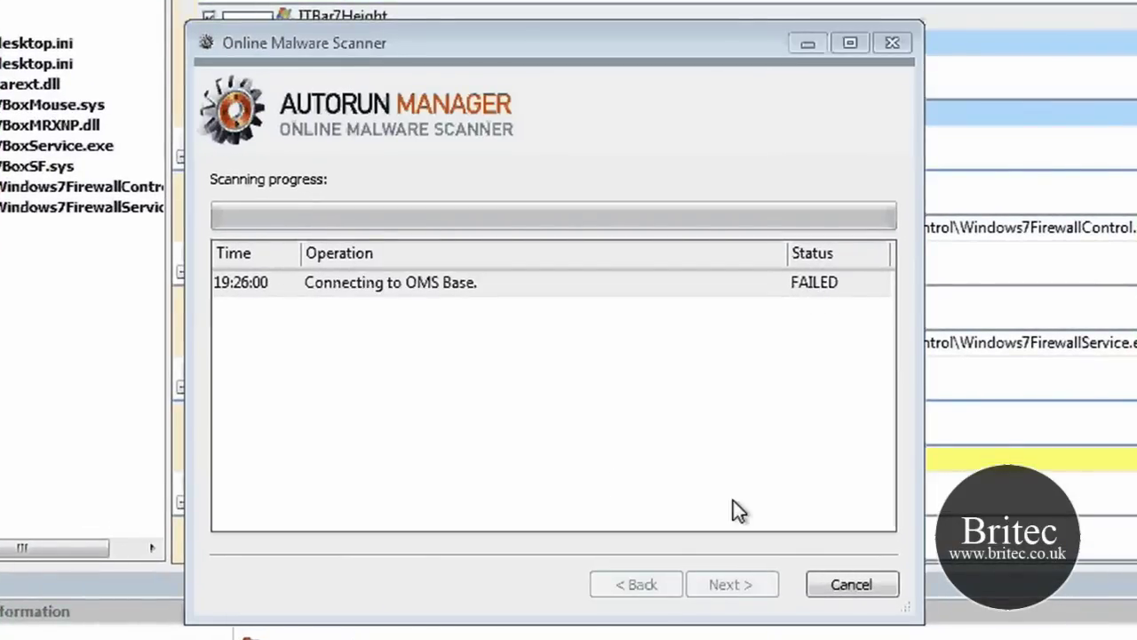
click(851, 584)
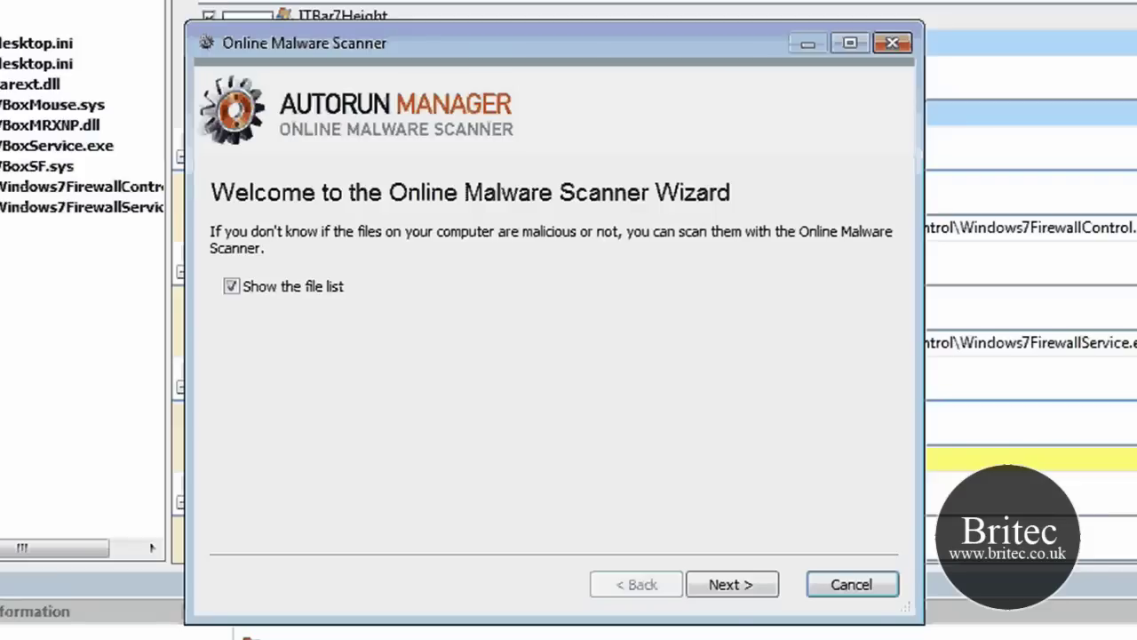
Rerun the online malware scan on all listed files with full paths shown, and close the firewall settings and scan results
click(724, 589)
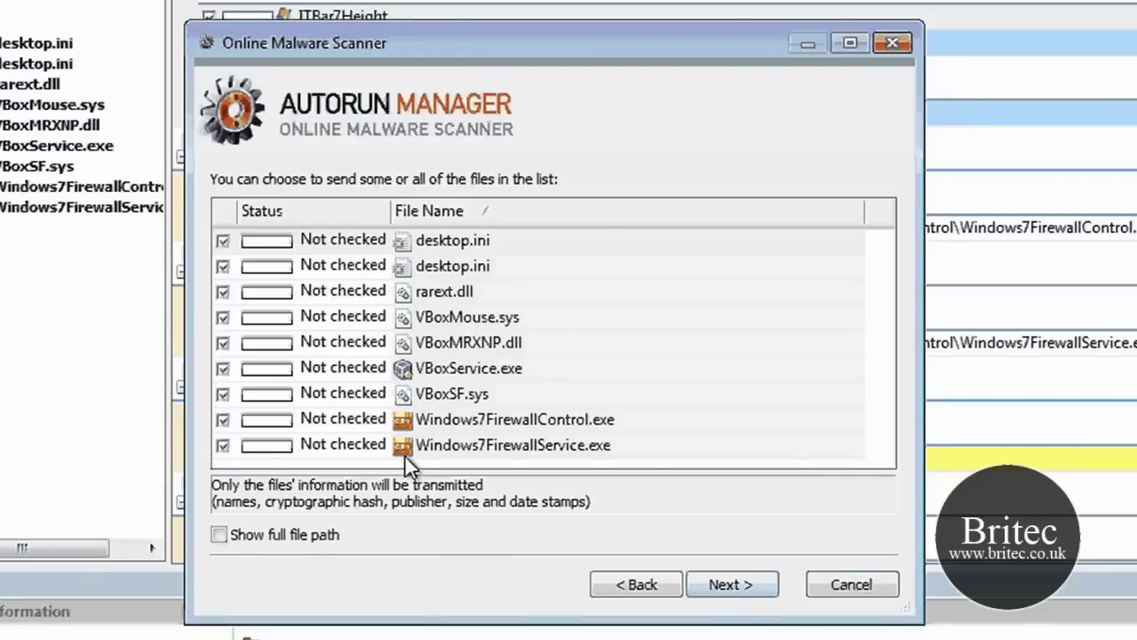
click(301, 538)
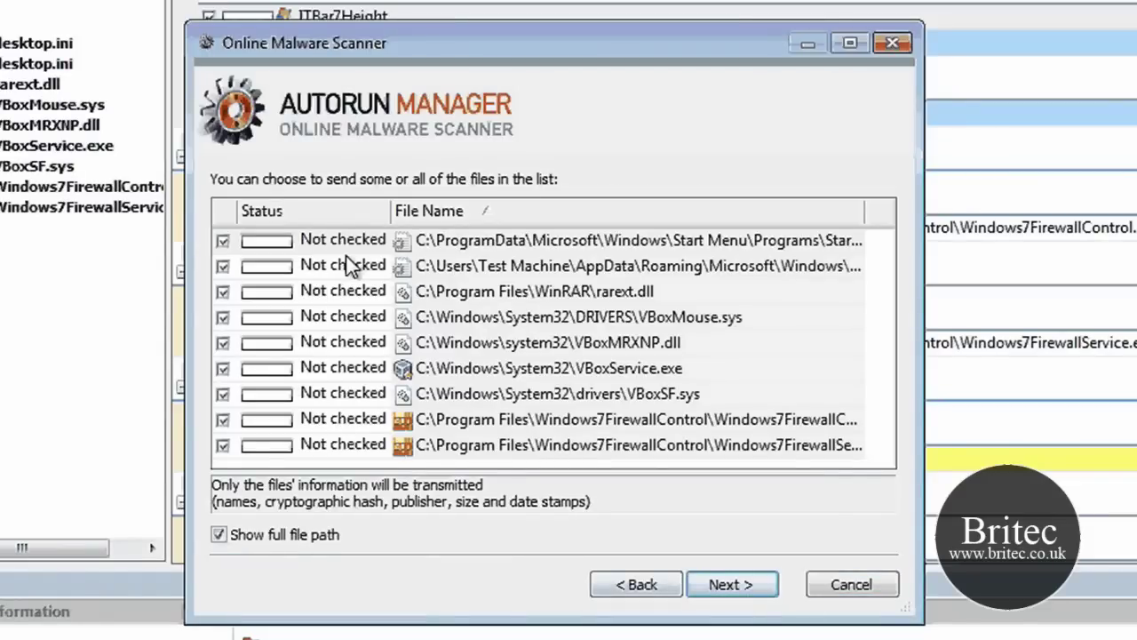
click(718, 586)
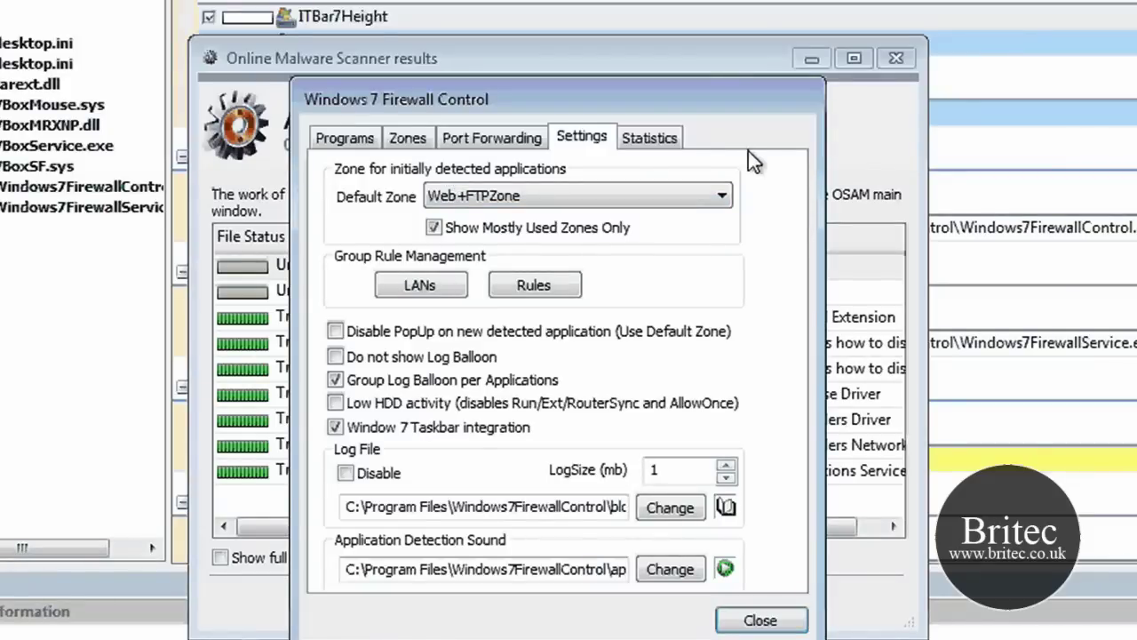
click(745, 622)
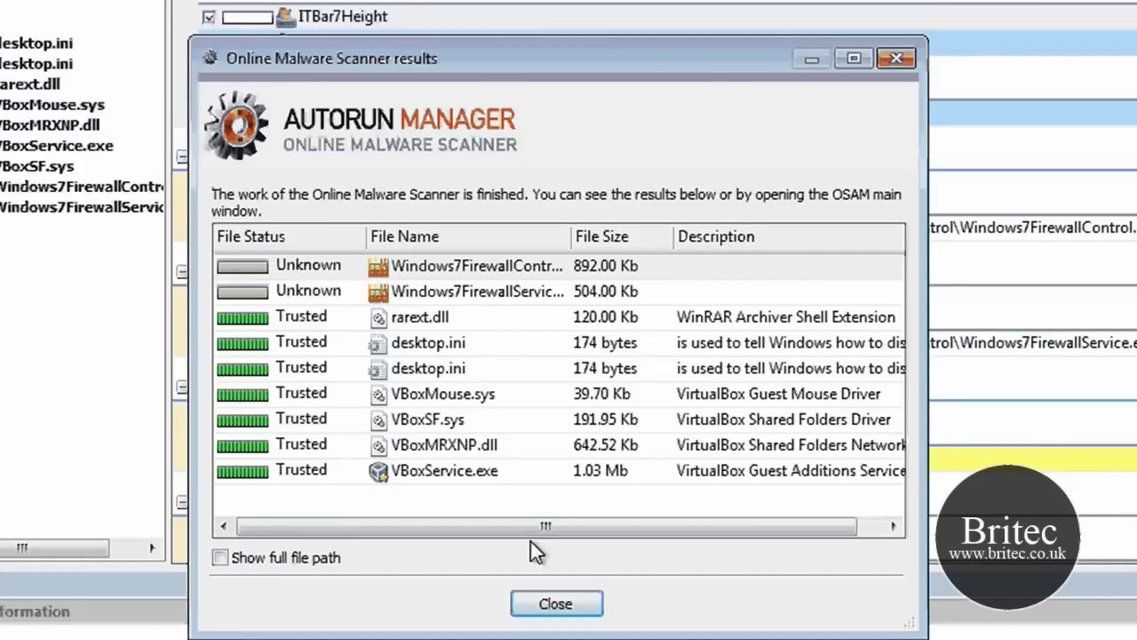
click(556, 605)
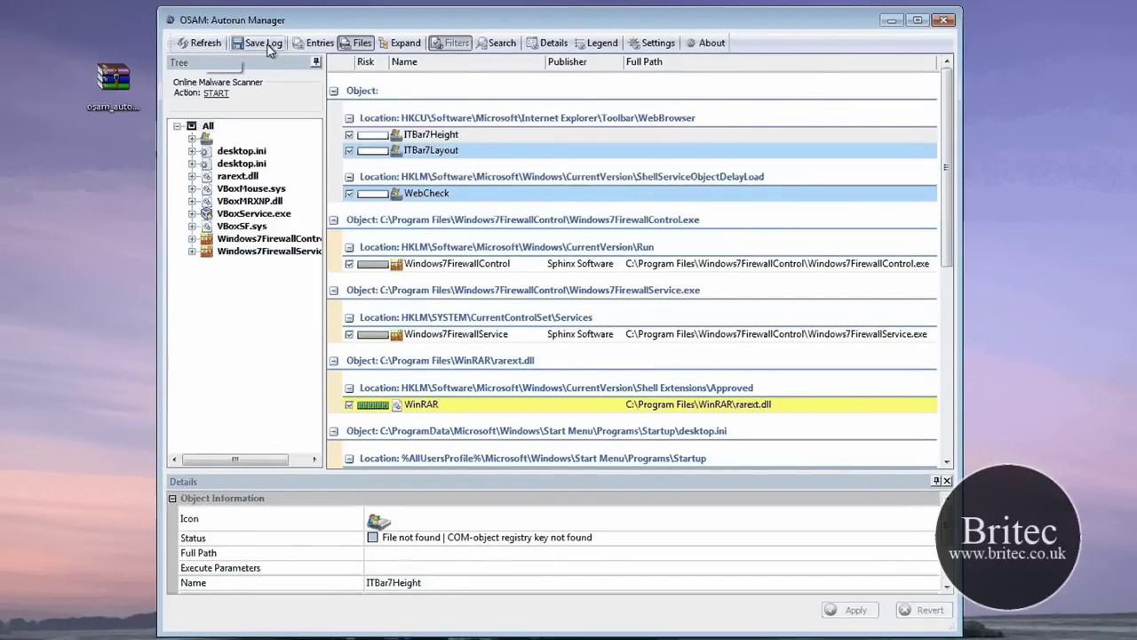
Switch the list to the Entries view, show the Drivers group's HKLM\SYSTEM\CurrentControlSet\Services path, and widen the tree to fit it
click(308, 47)
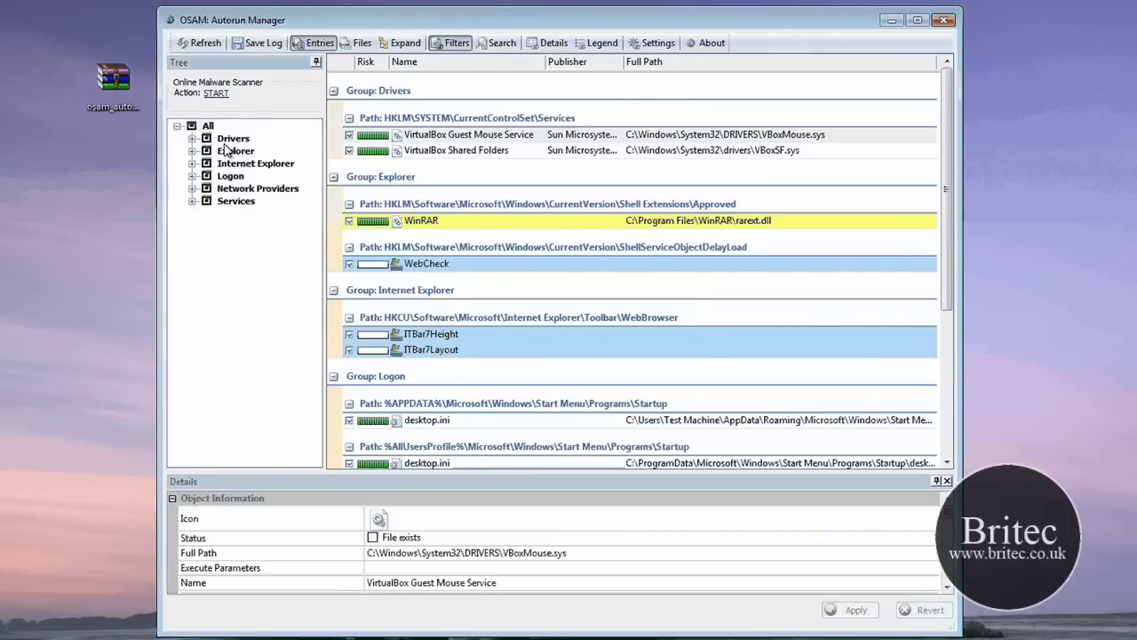
click(192, 138)
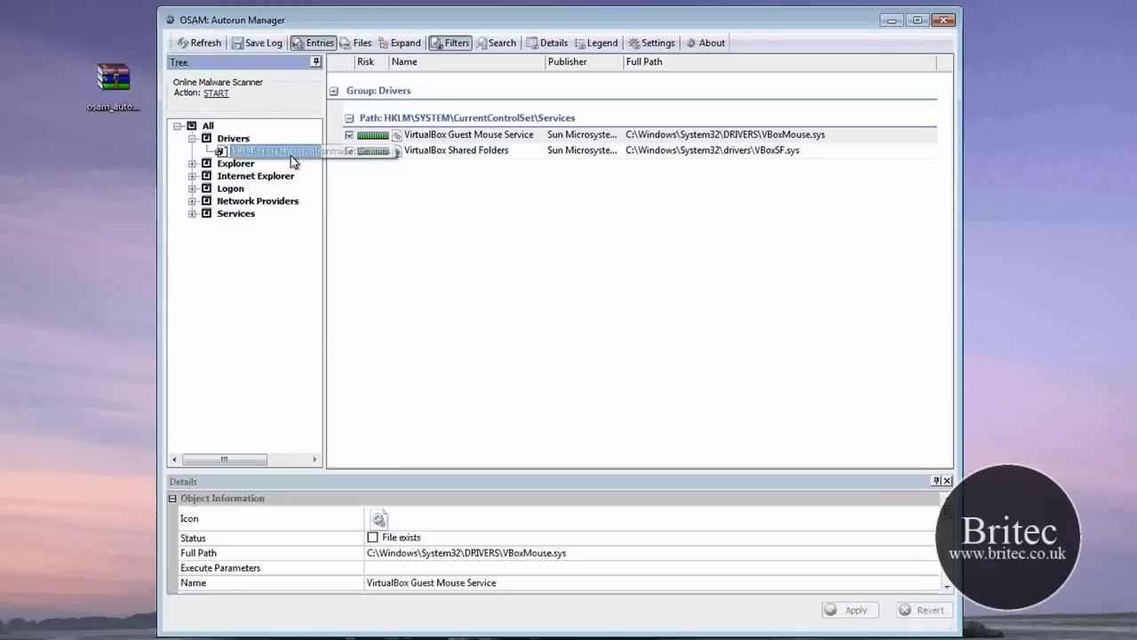
click(291, 153)
drag(325, 175, 411, 175)
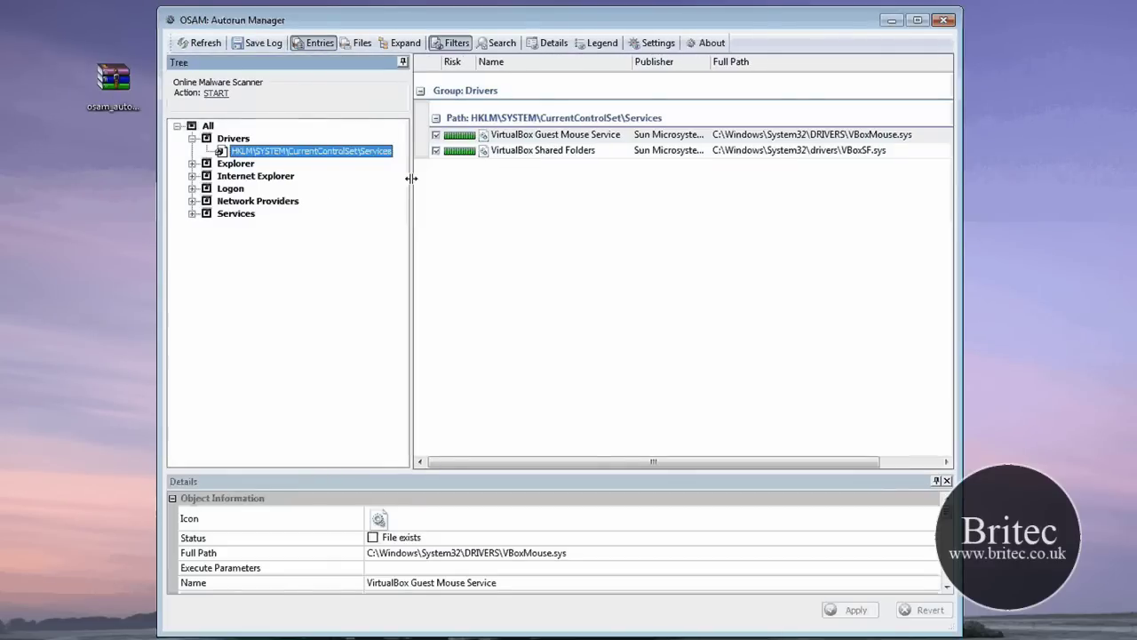
Inspect the VirtualBox Guest Mouse Service driver's registry key in Registry Editor and close the editor
click(549, 136)
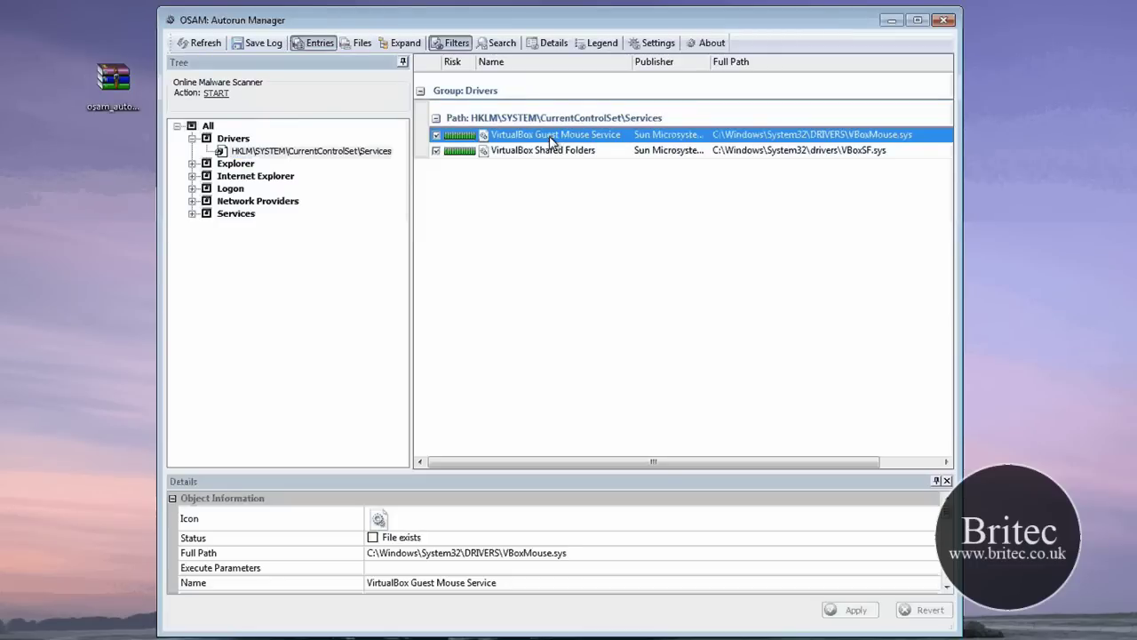
right_click(563, 140)
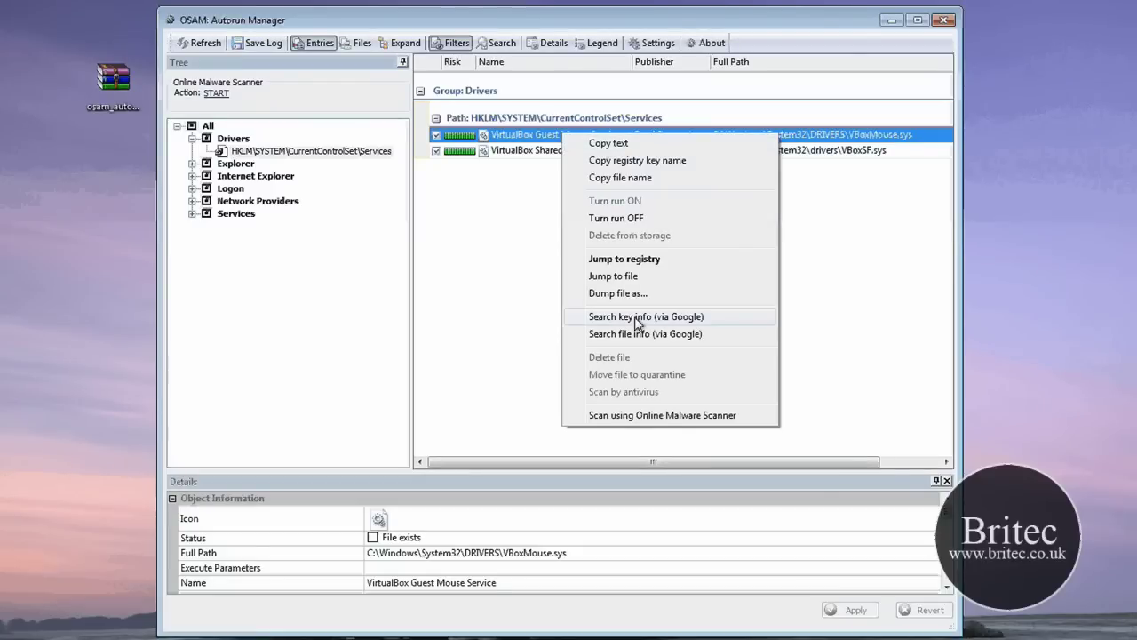
click(531, 158)
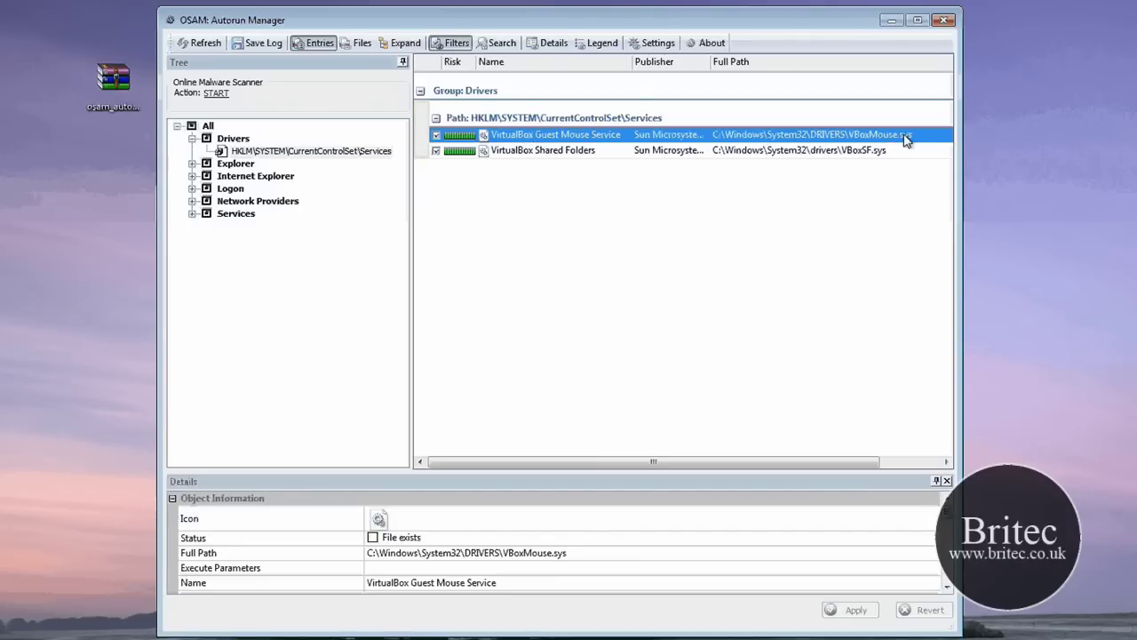
right_click(559, 138)
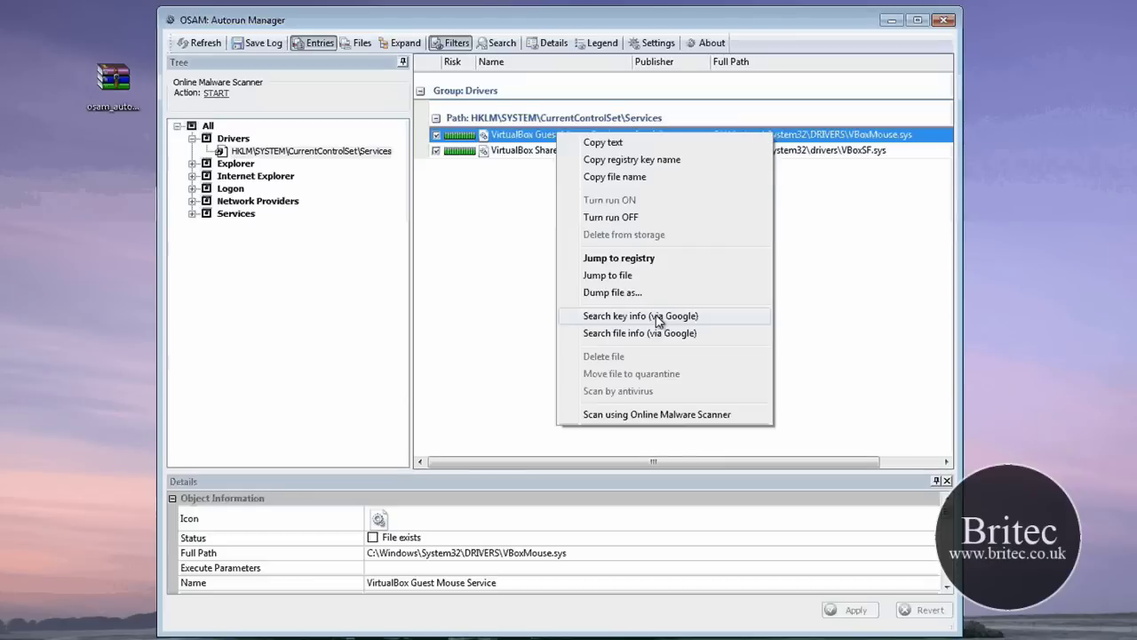
click(639, 258)
drag(393, 18, 560, 77)
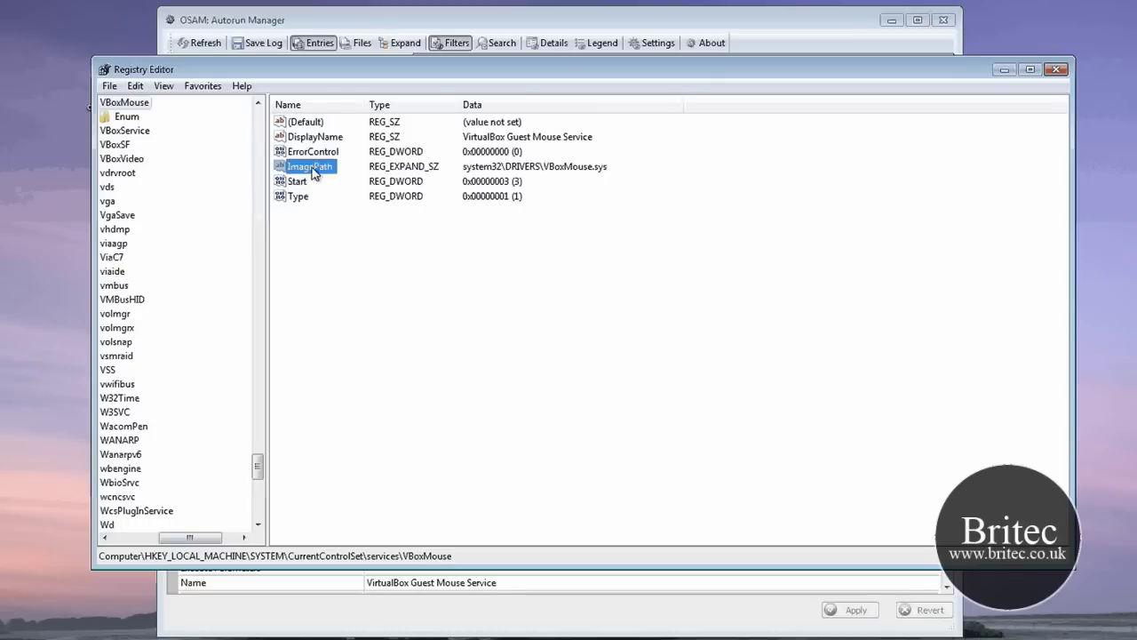
click(1056, 70)
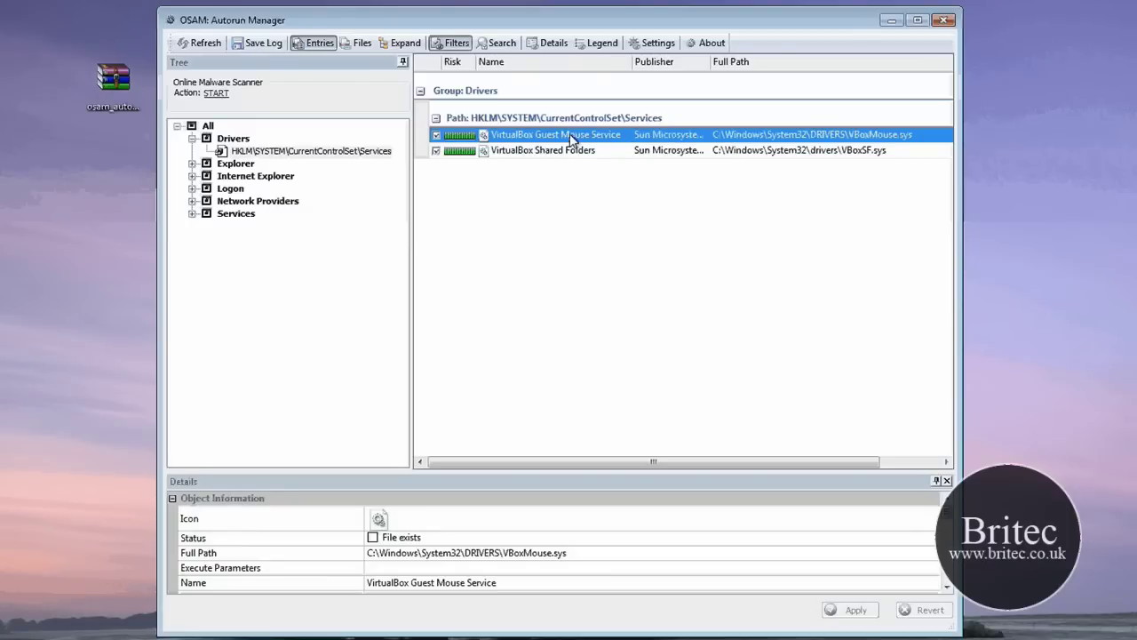
View the file location of the VirtualBox Shared Folders driver in File Explorer and close the folder window
click(531, 152)
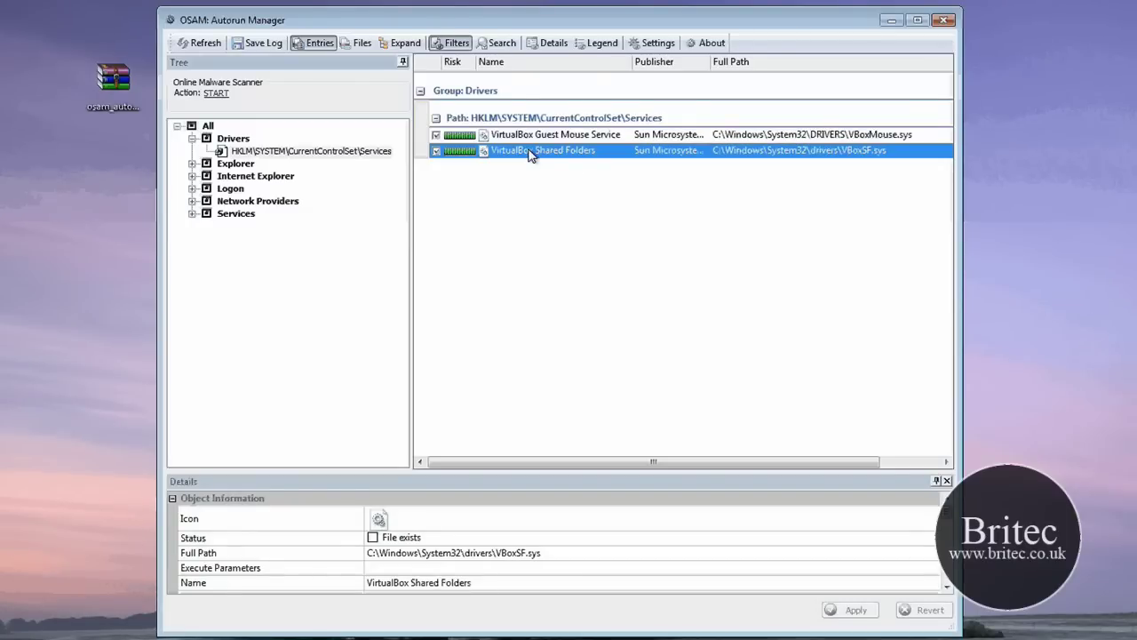
right_click(530, 153)
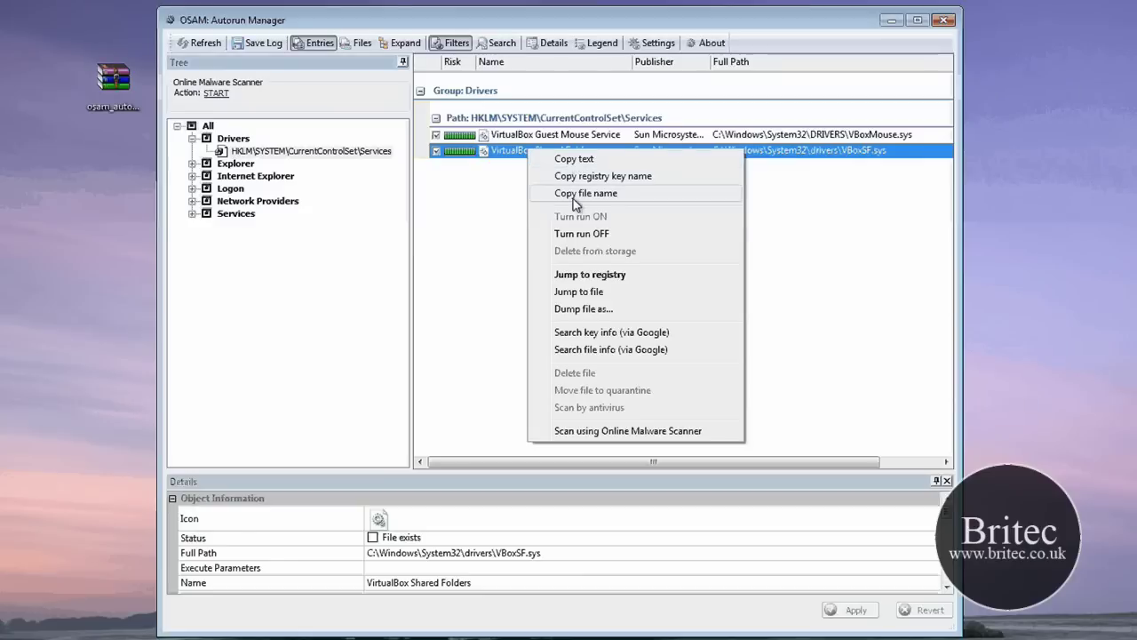
click(597, 291)
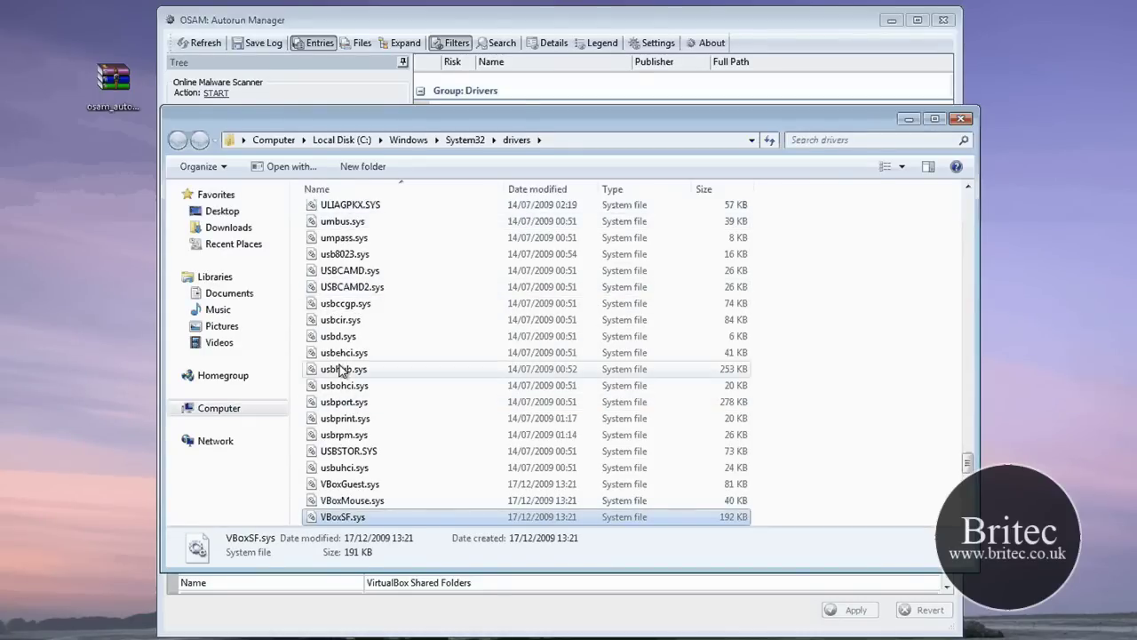
mouse_move(347, 358)
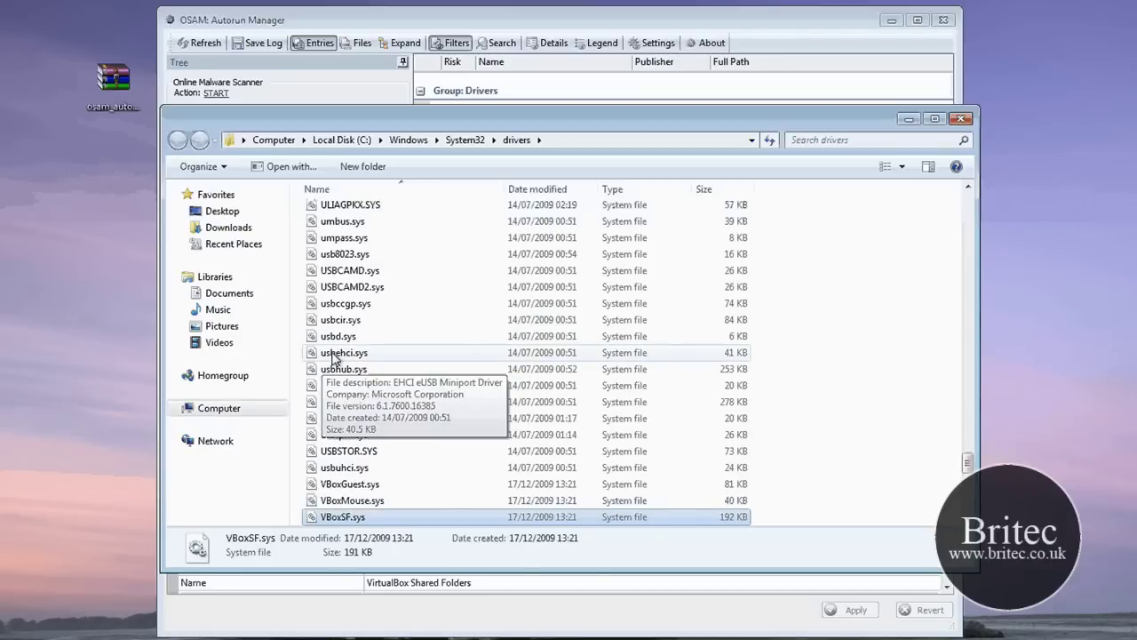
key(alt+F4)
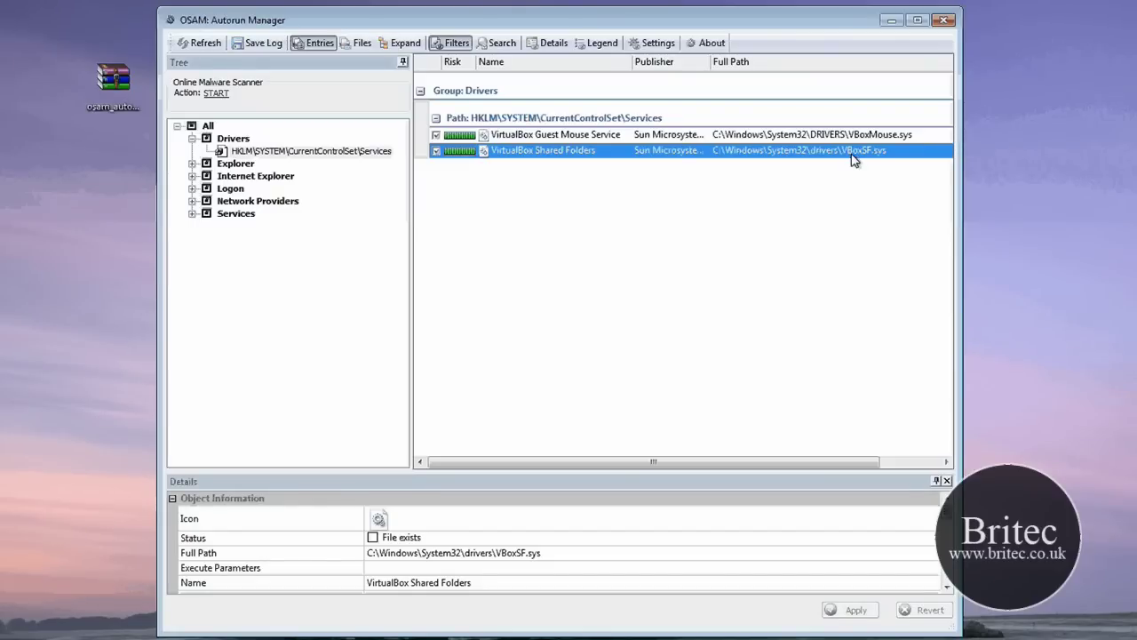
Reopen the VirtualBox Shared Folders driver's file location, check the options available for VBoxSF.sys, and close the folder
right_click(597, 154)
click(675, 290)
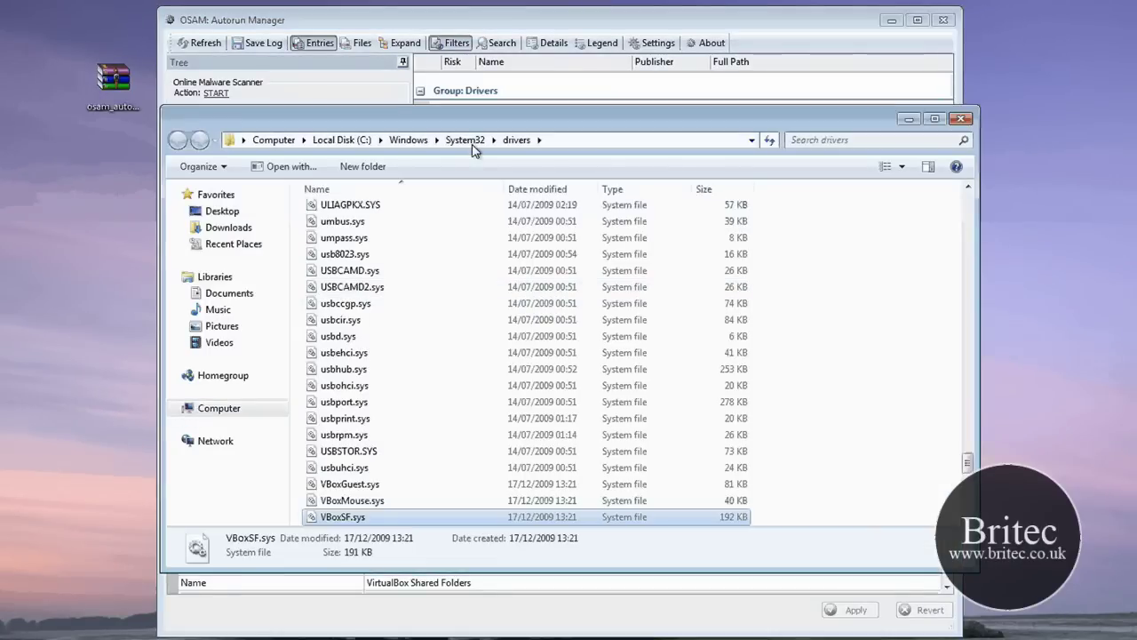
drag(477, 124, 510, 94)
drag(373, 481, 506, 457)
mouse_move(576, 93)
mouse_down()
mouse_move(571, 221)
mouse_move(572, 91)
mouse_up()
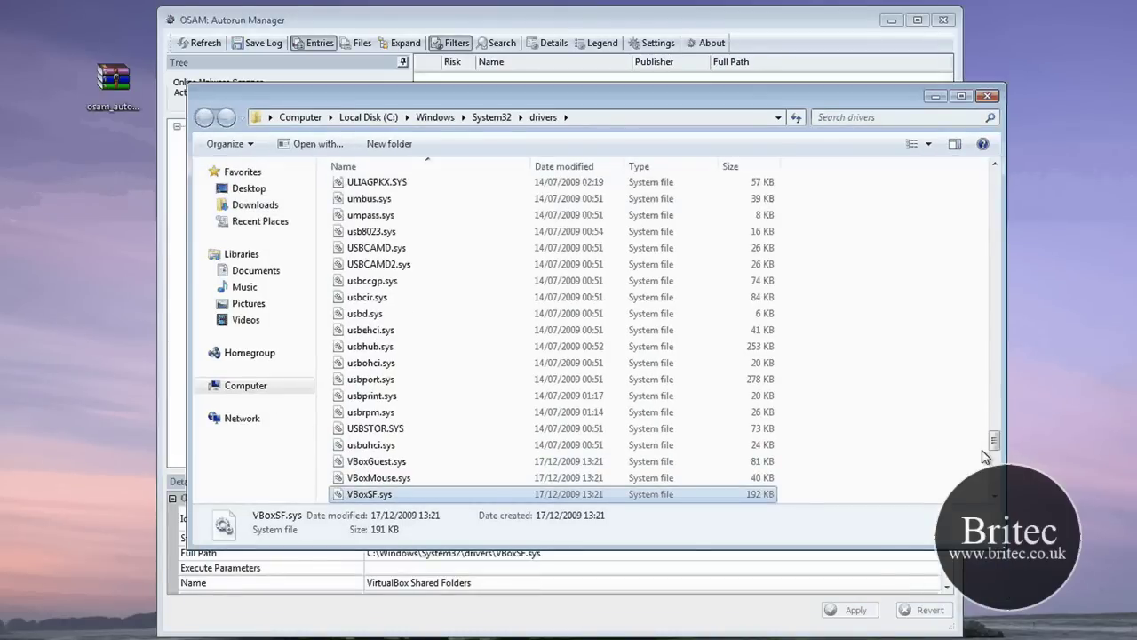
drag(995, 441, 994, 451)
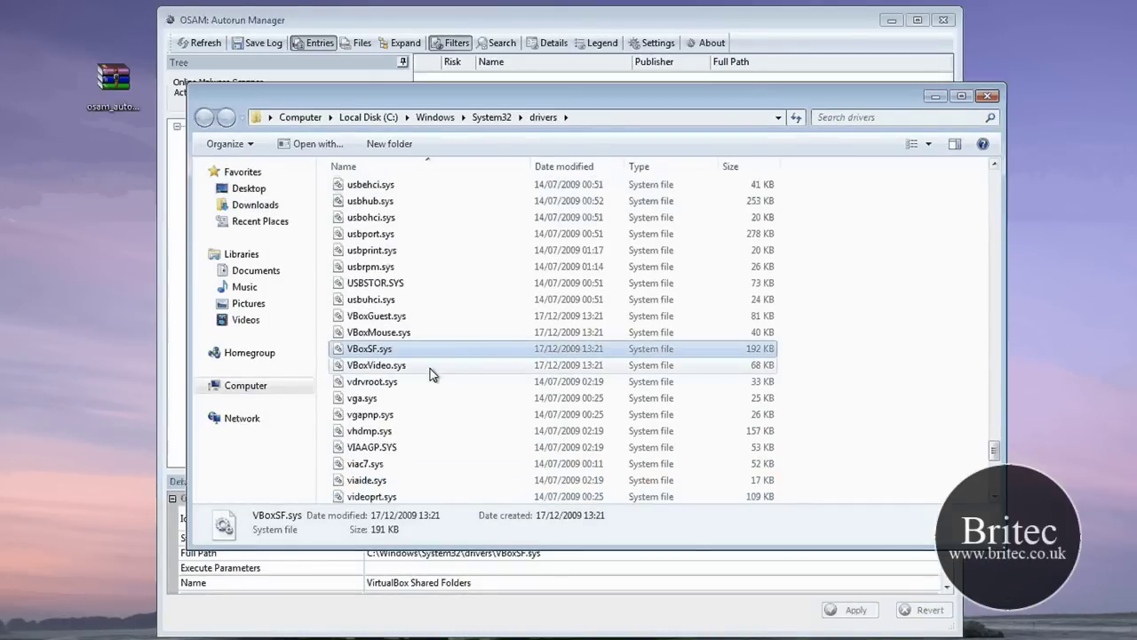
right_click(382, 357)
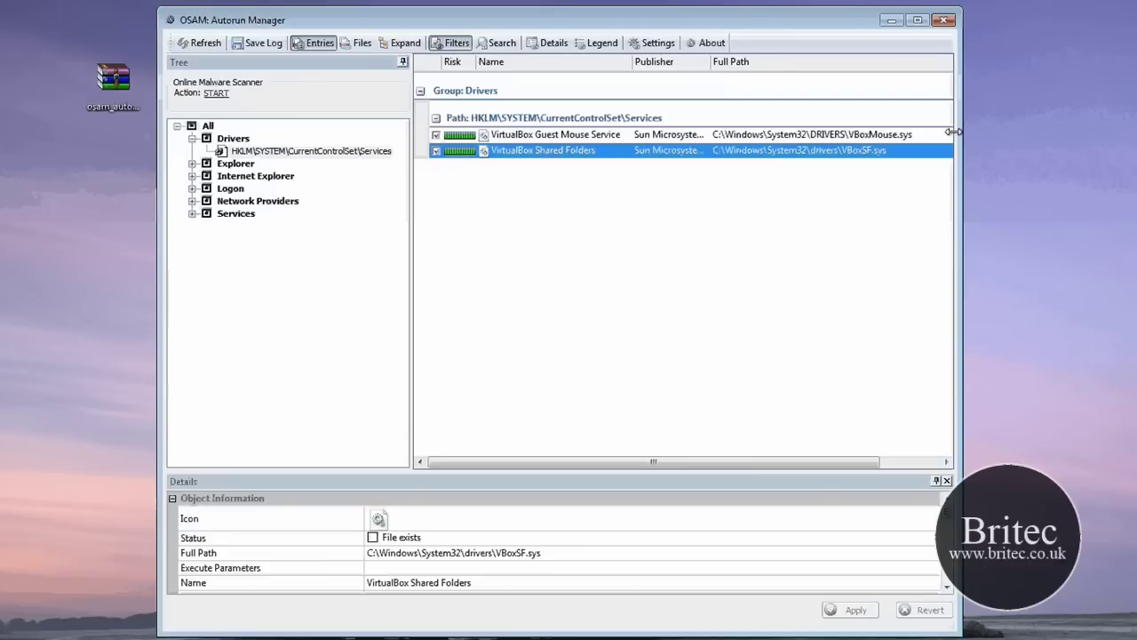
Search Google for information on the VirtualBox Shared Folders driver's registry key and close the browser
right_click(515, 153)
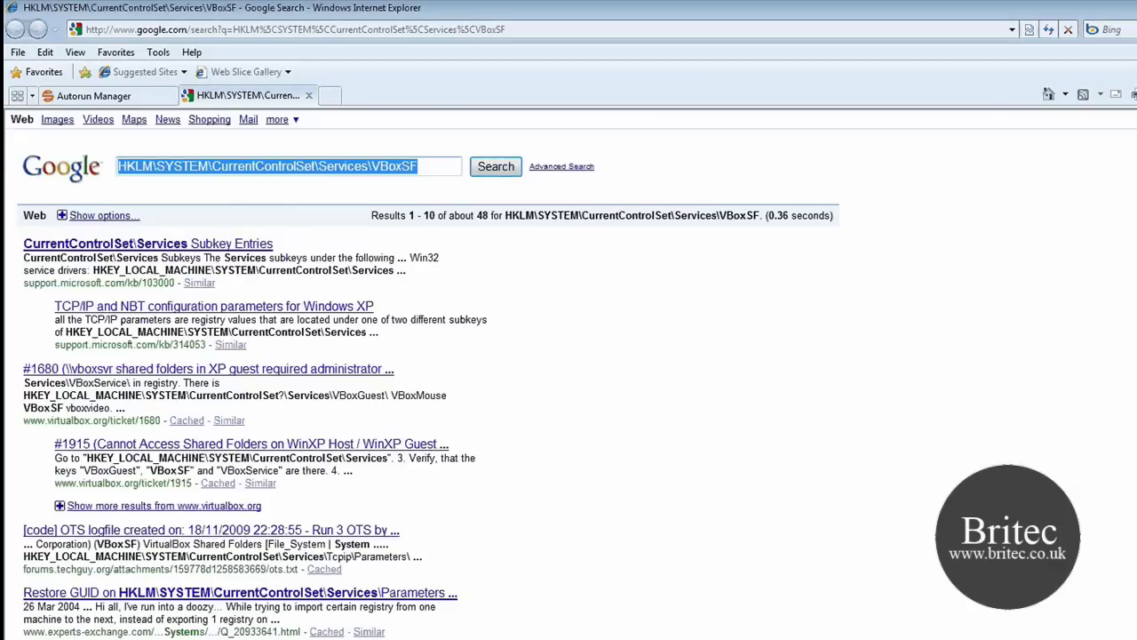
key(alt+F4)
click(644, 367)
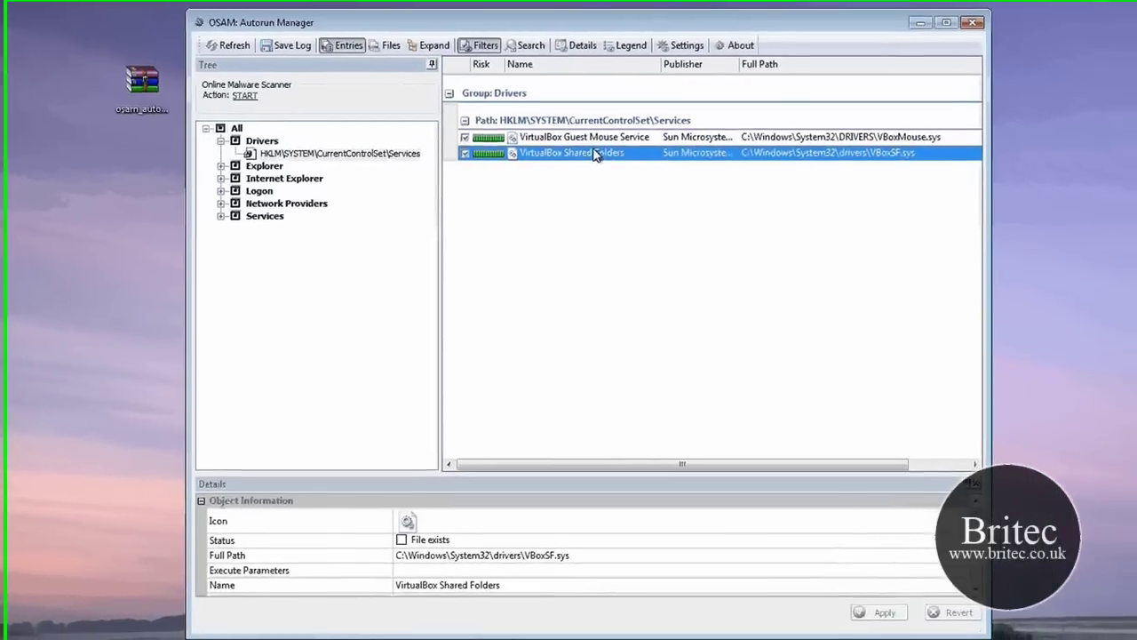
Scan VBoxSF.sys with the Online Malware Scanner, showing its full file path in the file list, and close the scan results
right_click(595, 155)
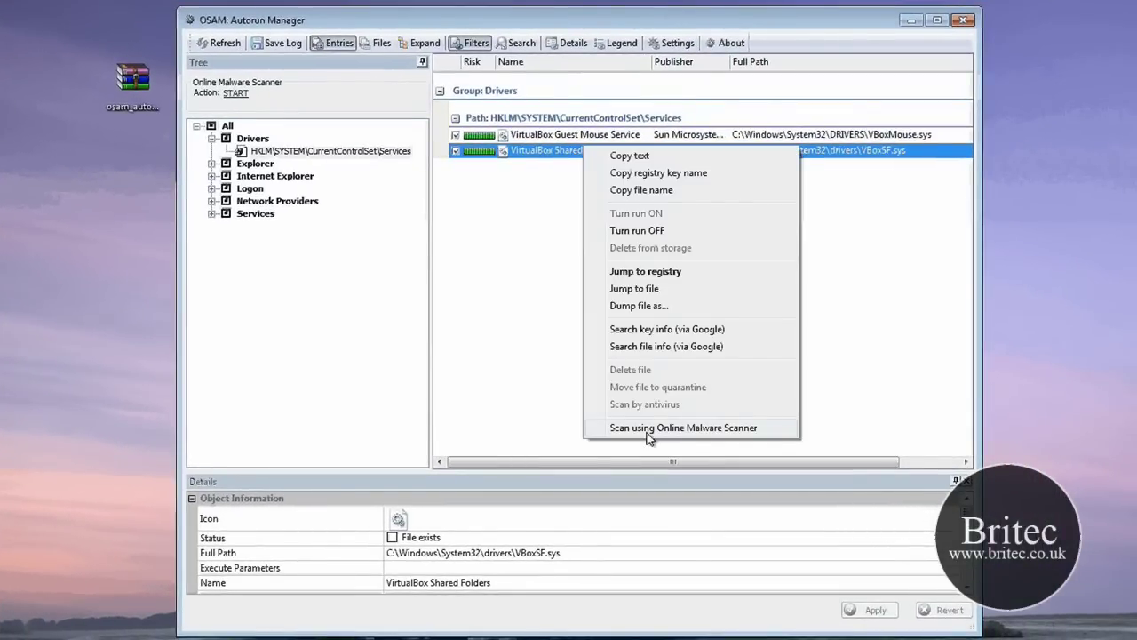
click(706, 429)
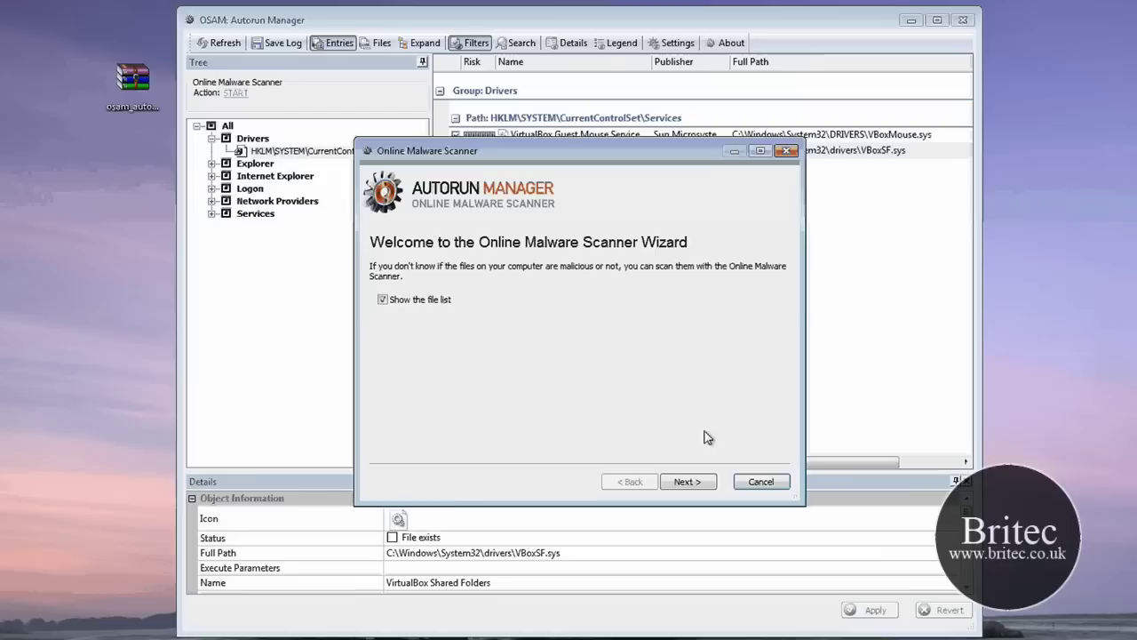
click(688, 482)
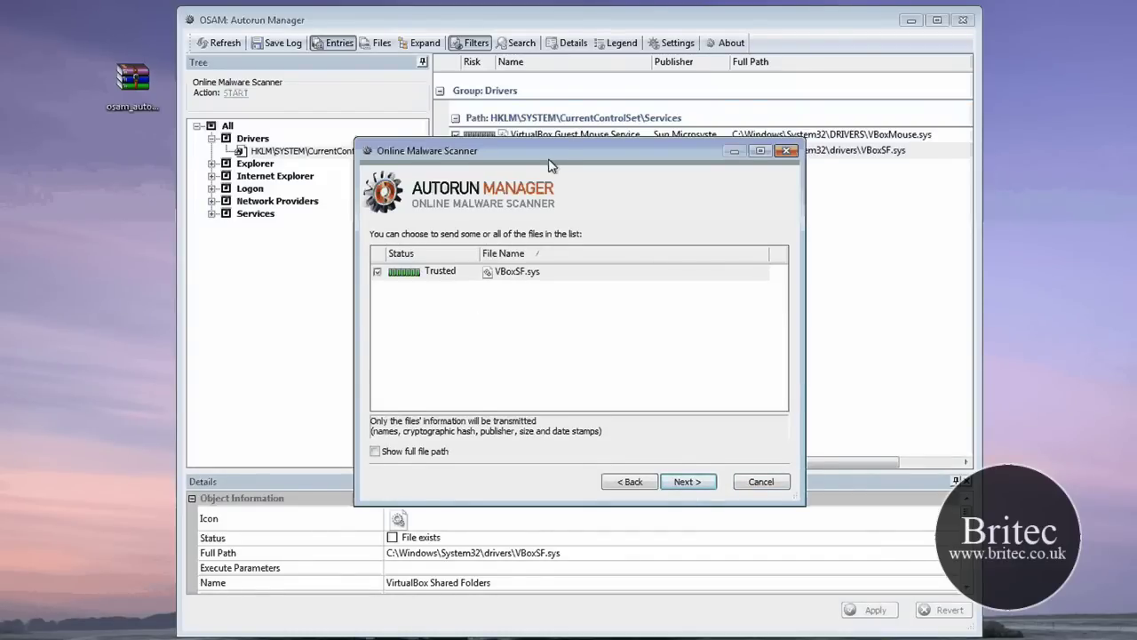
drag(549, 160, 567, 147)
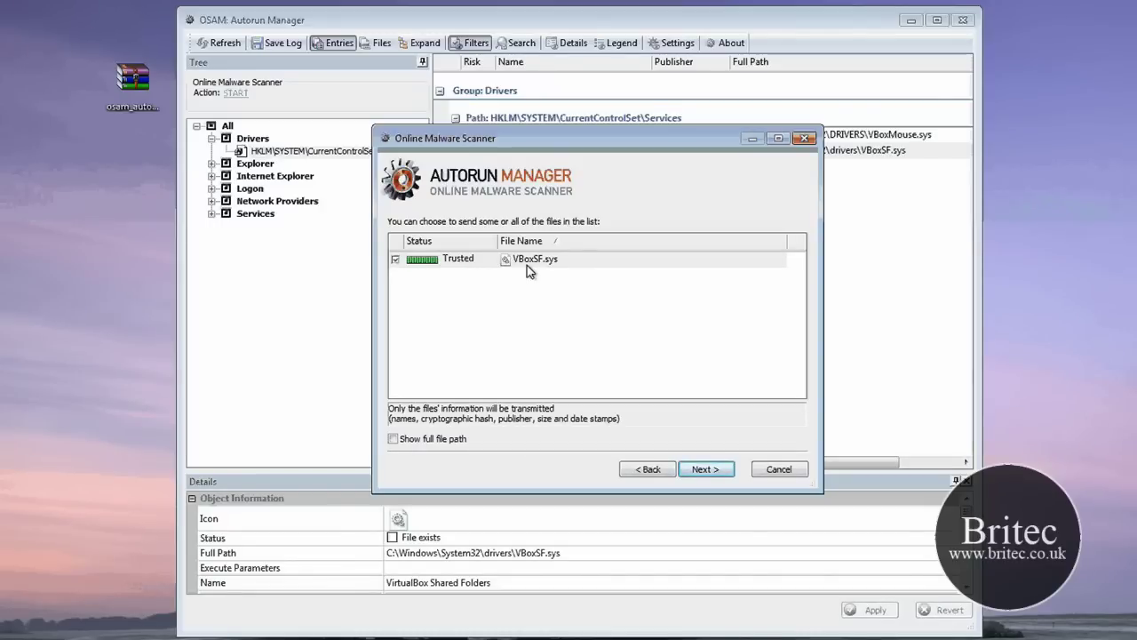
click(394, 440)
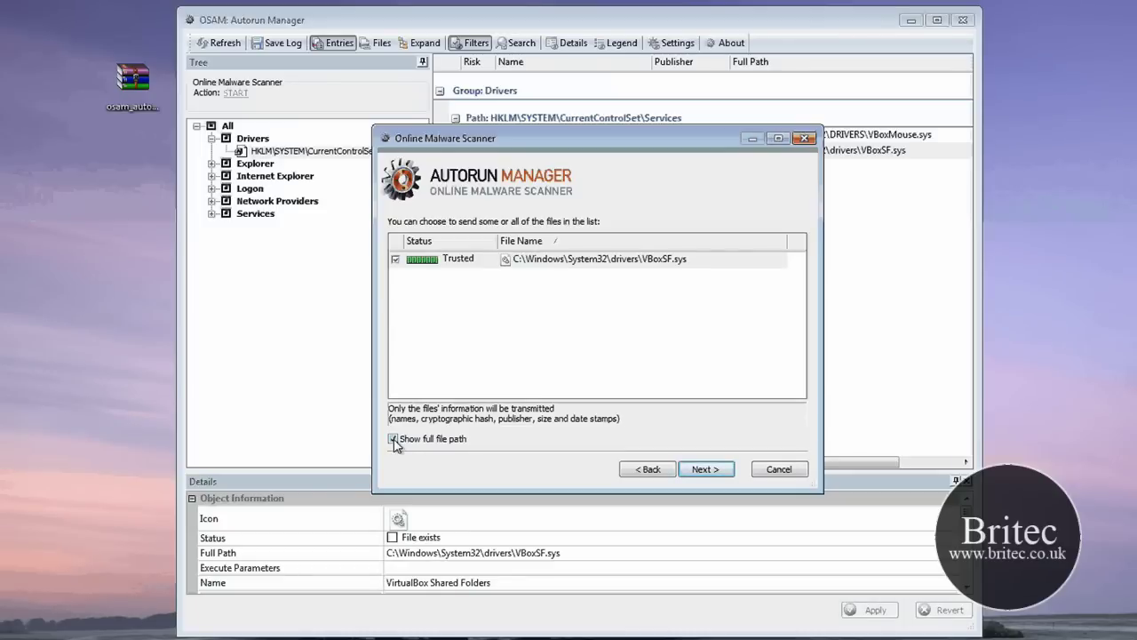
click(646, 260)
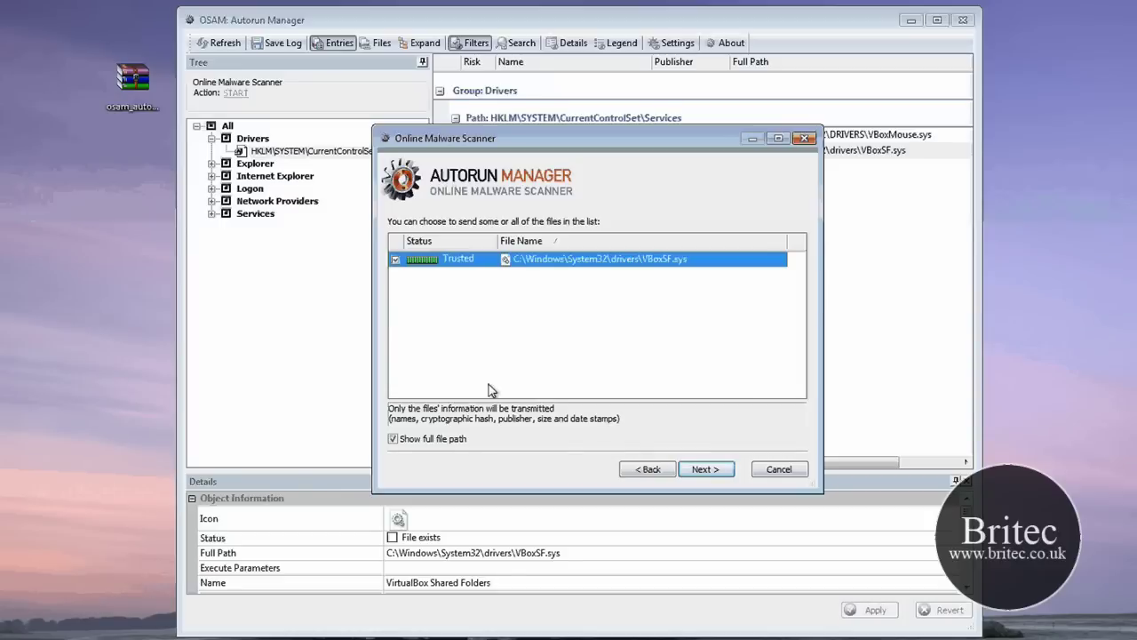
click(707, 471)
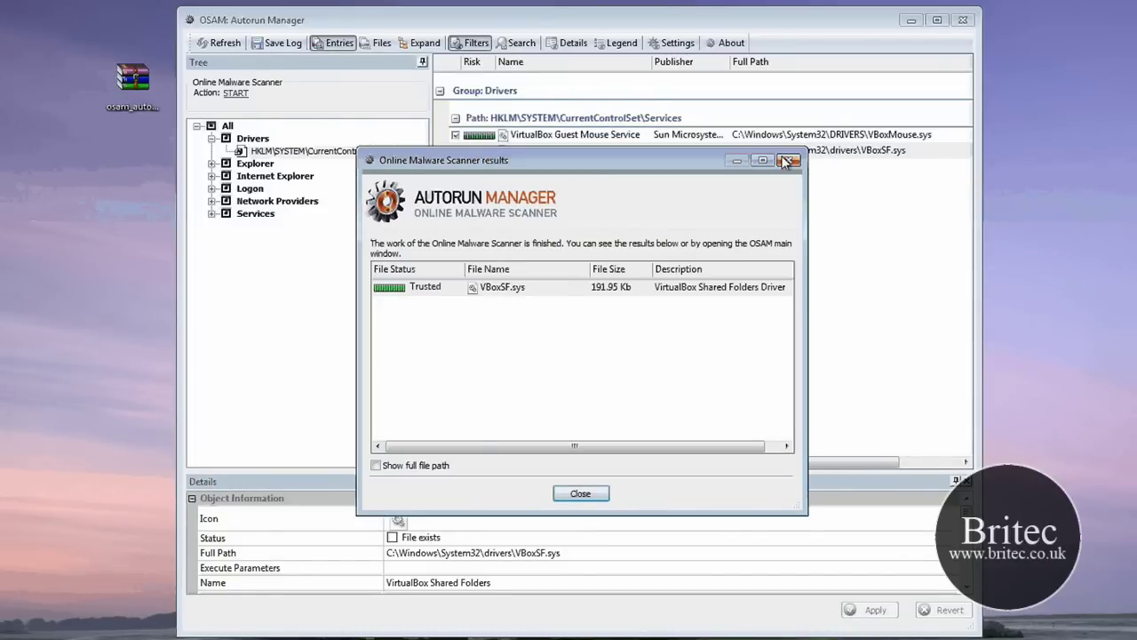
click(580, 494)
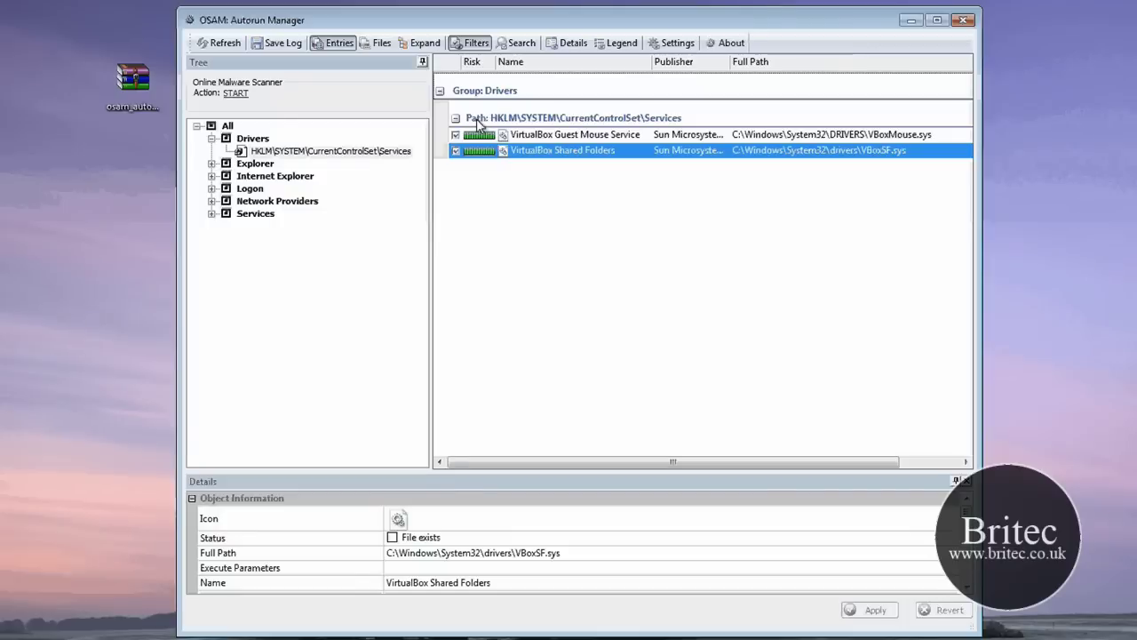
Inspect the VirtualBox Shared Folders driver's registry key in Registry Editor and close the editor
right_click(562, 150)
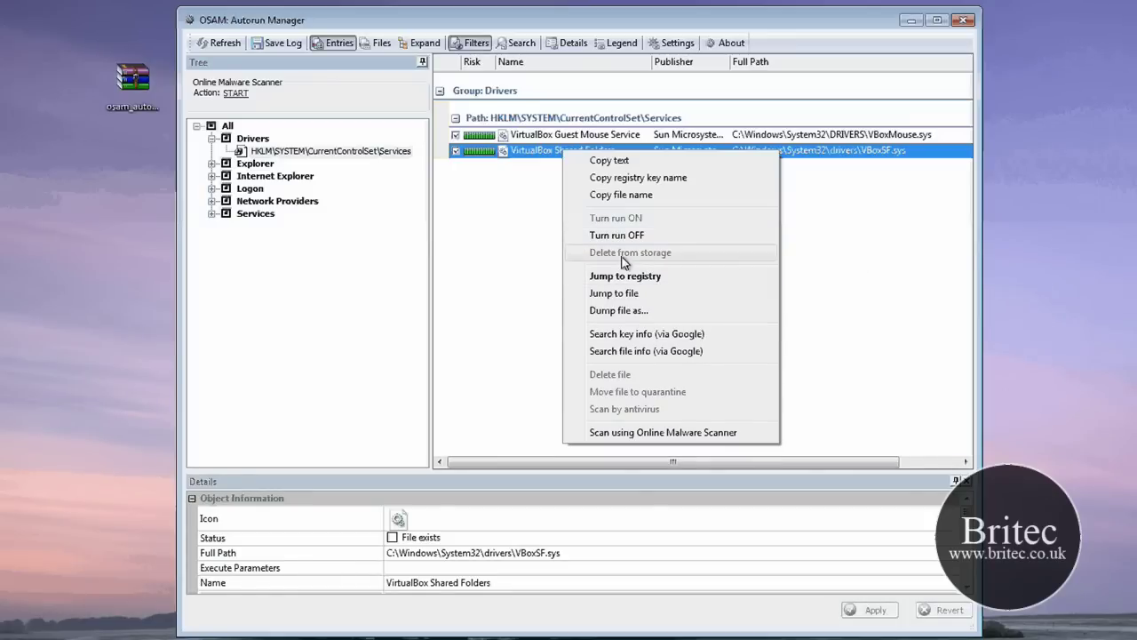
click(763, 274)
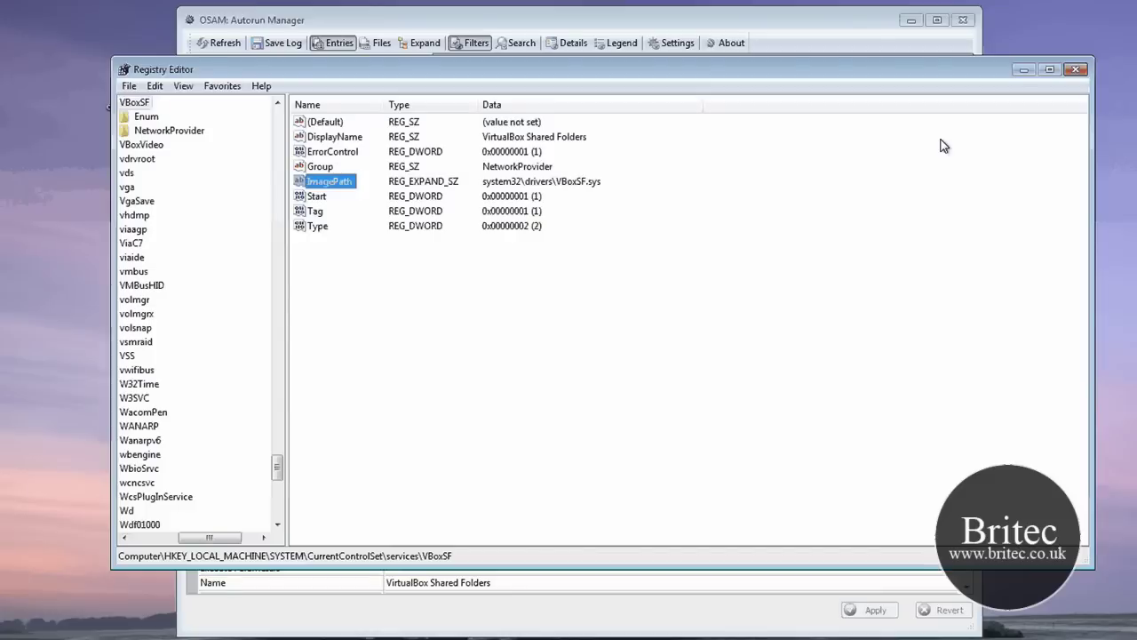
click(1076, 70)
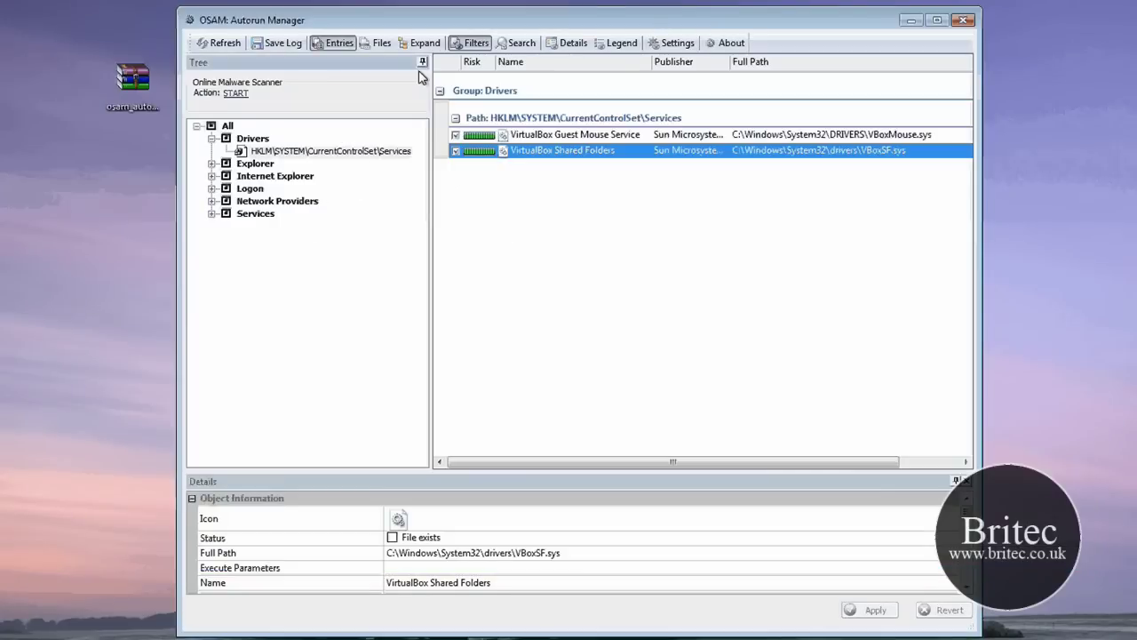
Switch the list to the Files view and inspect the COM class of rarext.dll's WinRAR entry in Registry Editor, closing the editor after viewing
click(380, 43)
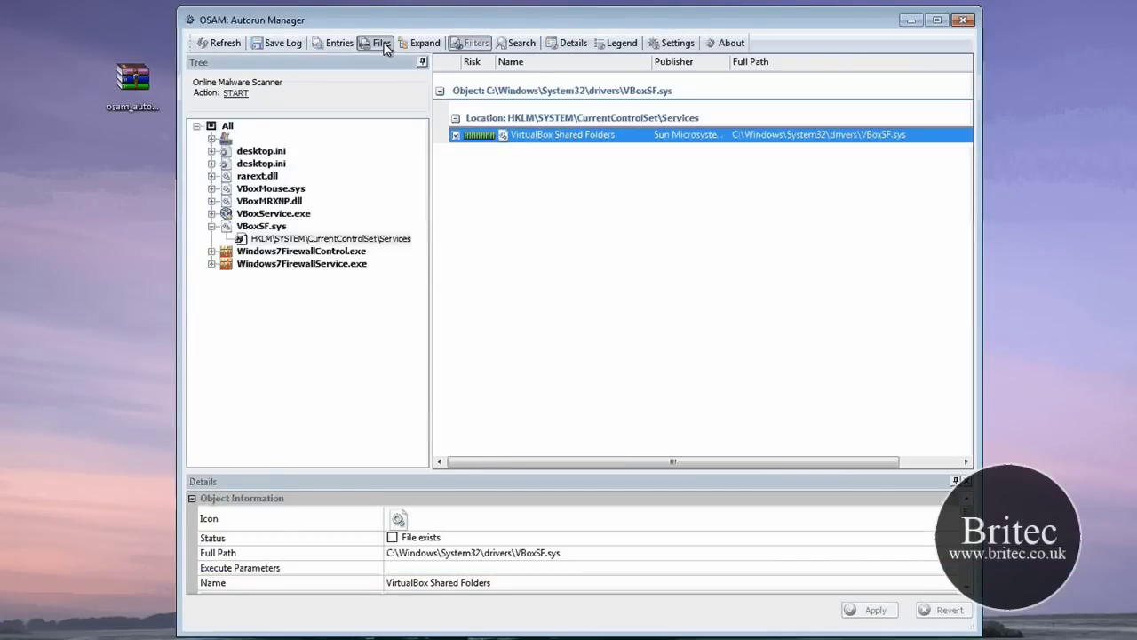
click(249, 176)
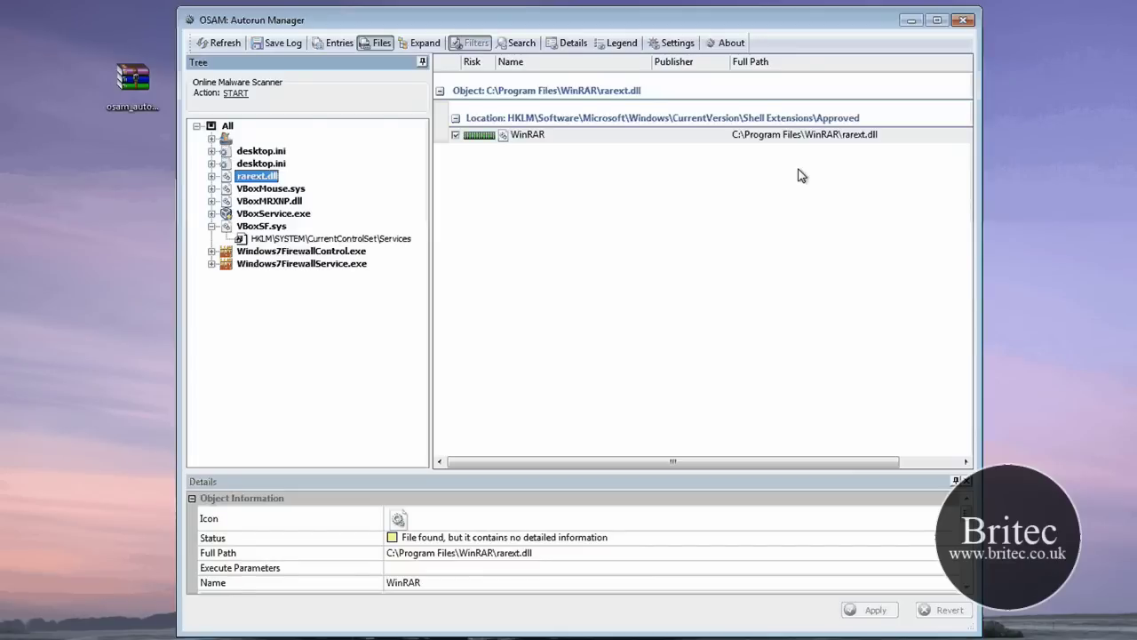
click(845, 141)
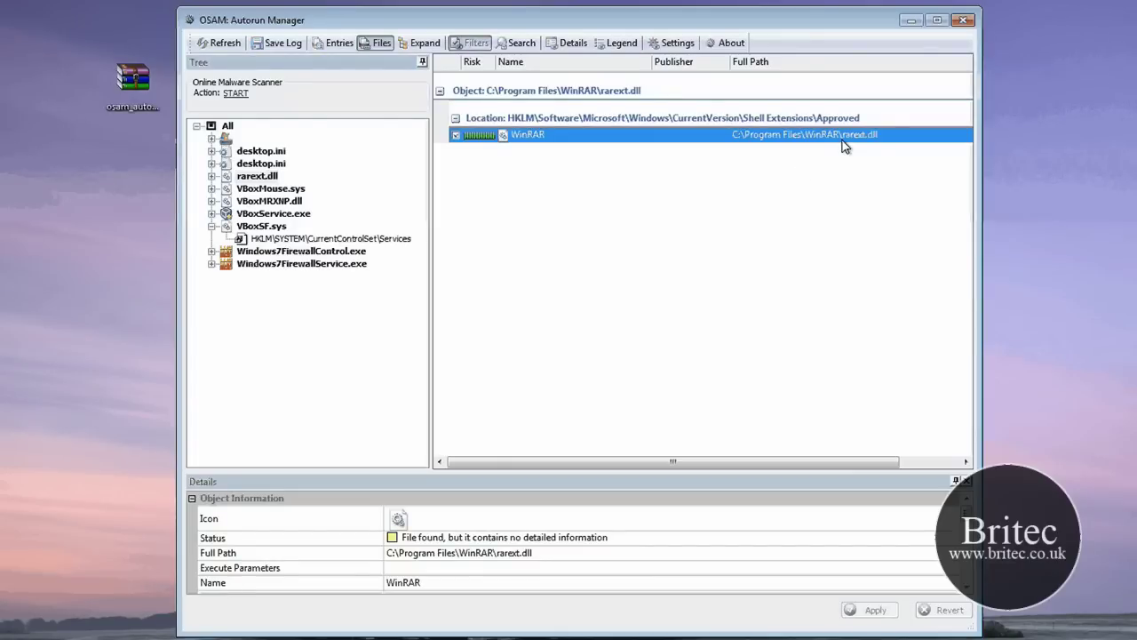
right_click(845, 146)
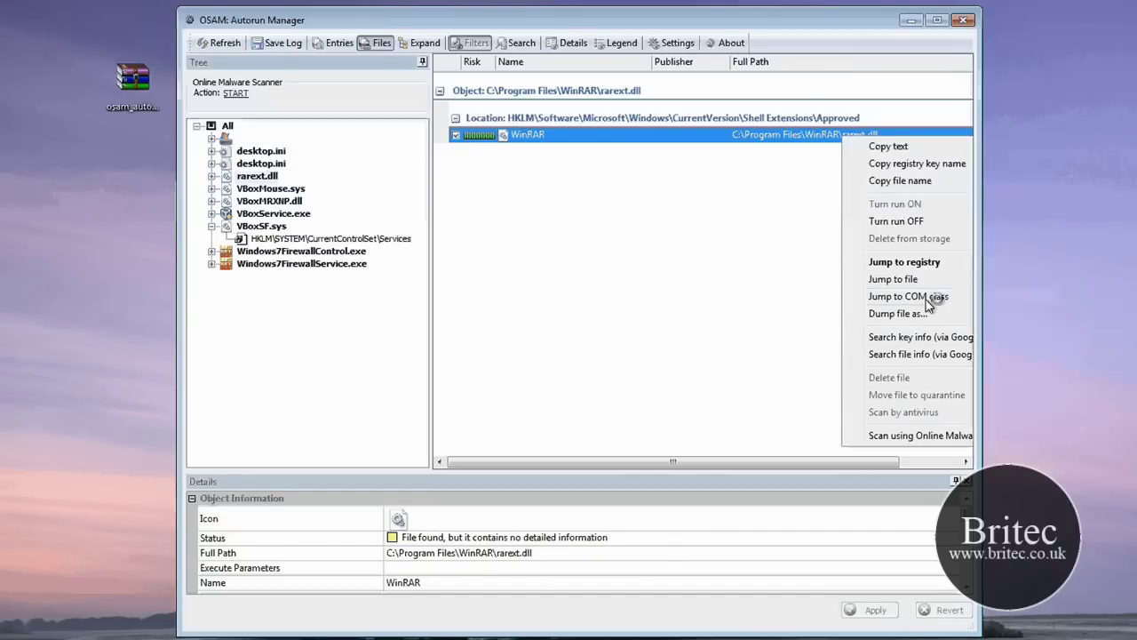
click(926, 299)
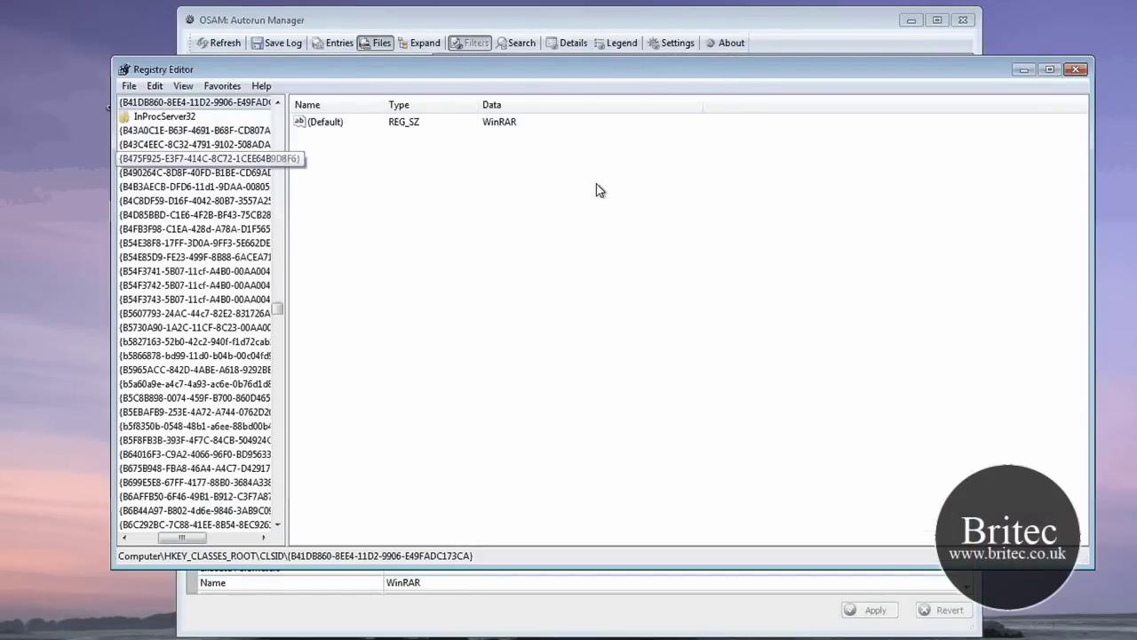
click(1076, 70)
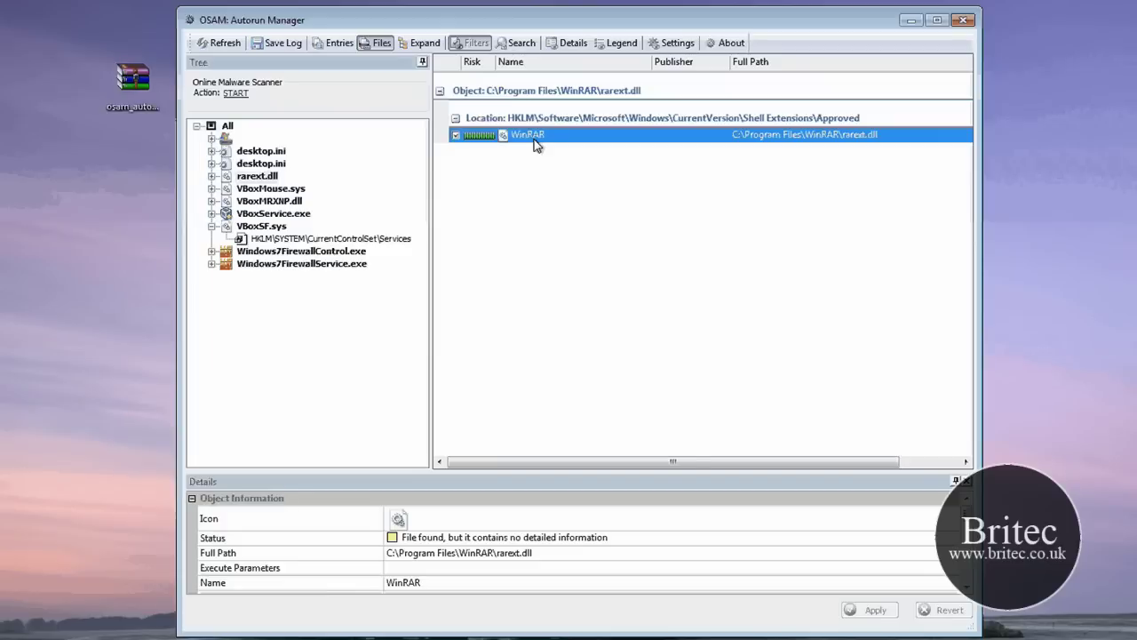
Dump the WinRAR entry's file to the Documents folder as rarext.dll with the Dump file (*.dmp) type
right_click(535, 138)
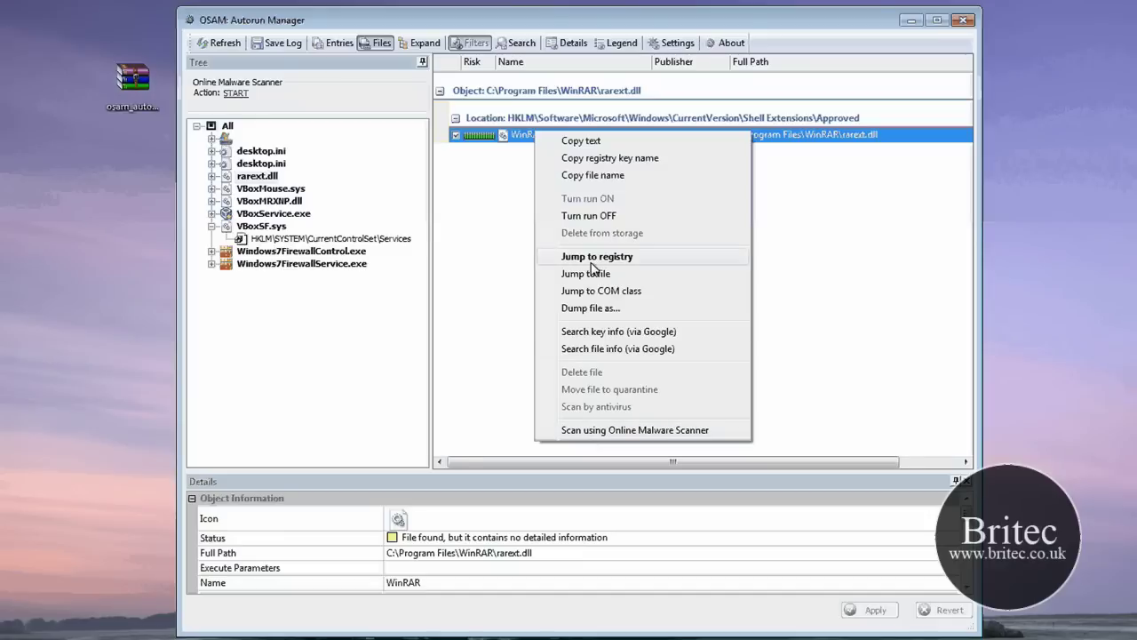
click(595, 308)
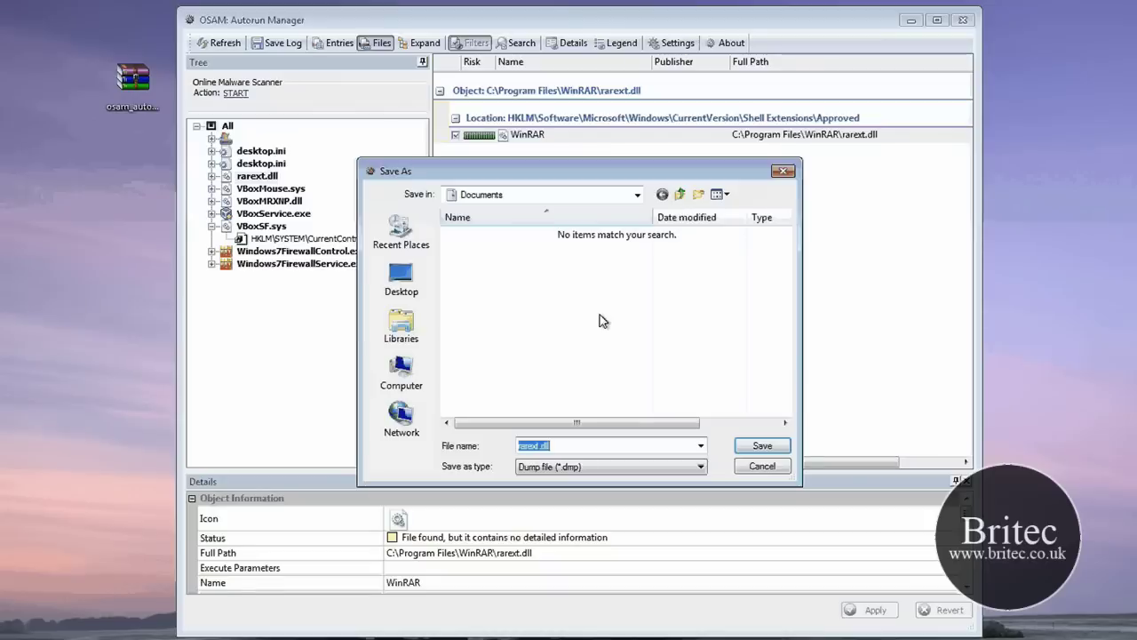
click(571, 444)
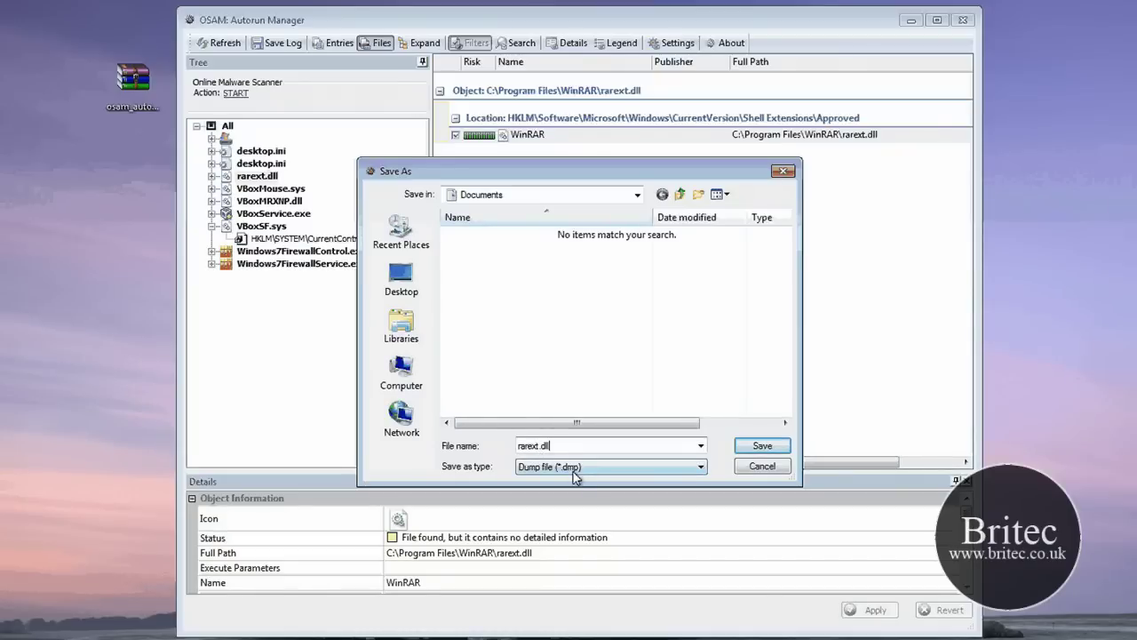
key(Return)
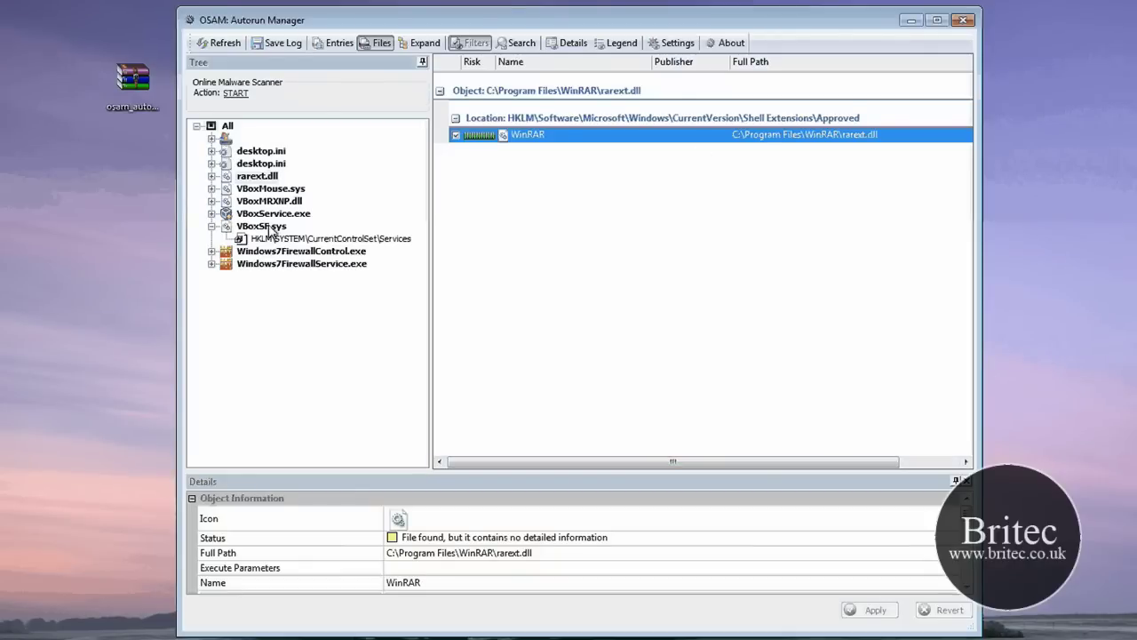
Show the VBoxMouse.sys entry in the Files view
click(270, 188)
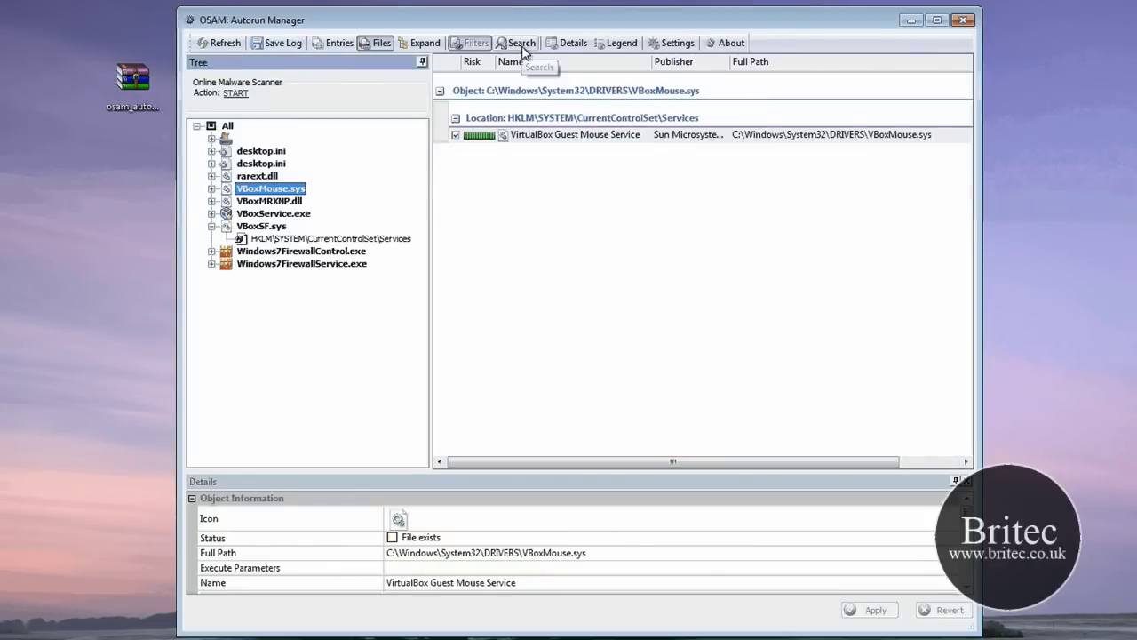
click(418, 44)
double_click(463, 89)
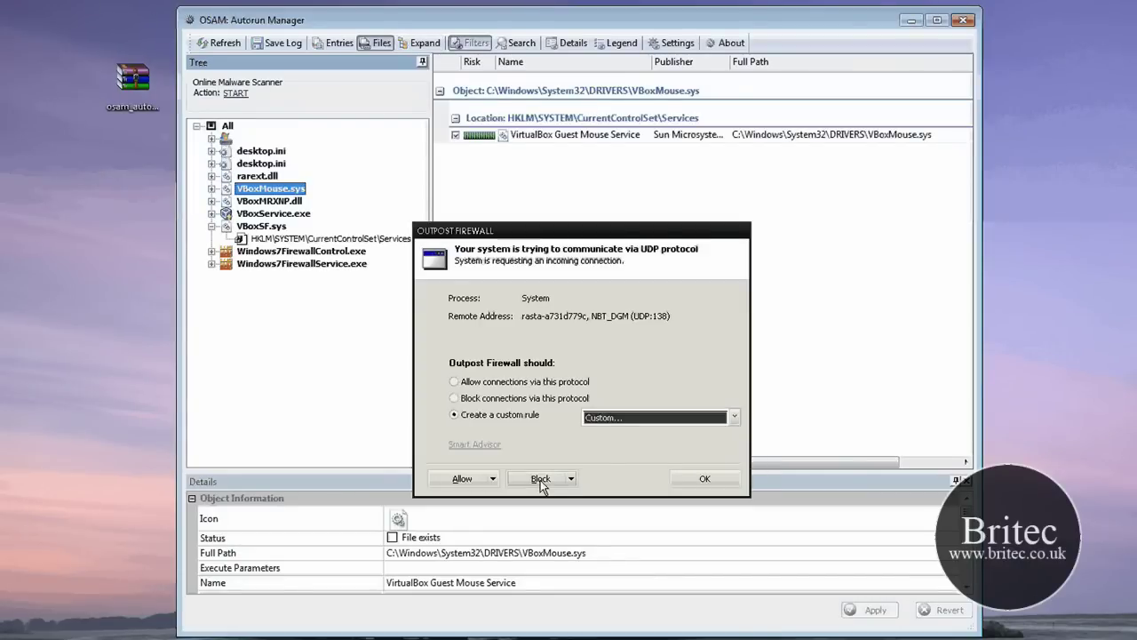
Block the System process's incoming UDP connection in the Outpost Firewall prompt
click(537, 484)
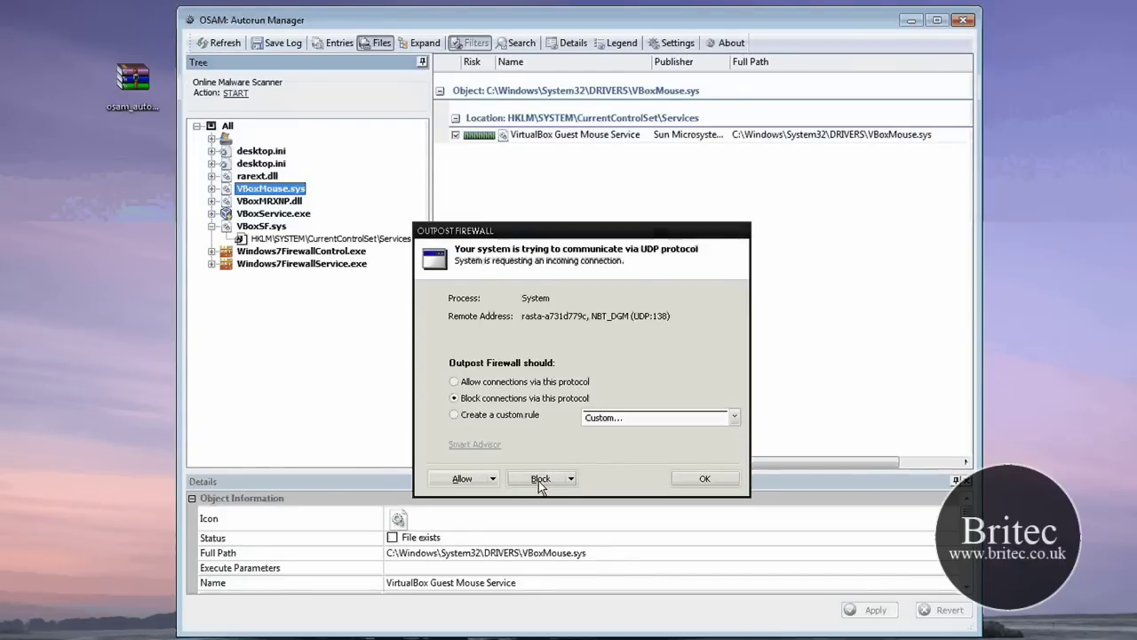
click(454, 414)
click(455, 399)
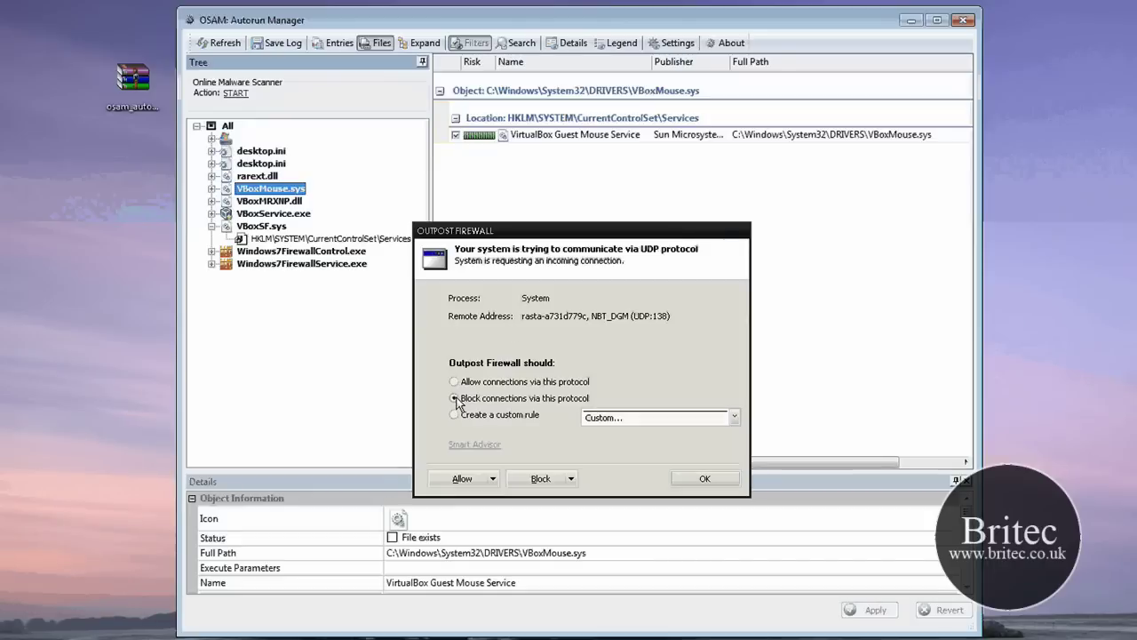
click(538, 478)
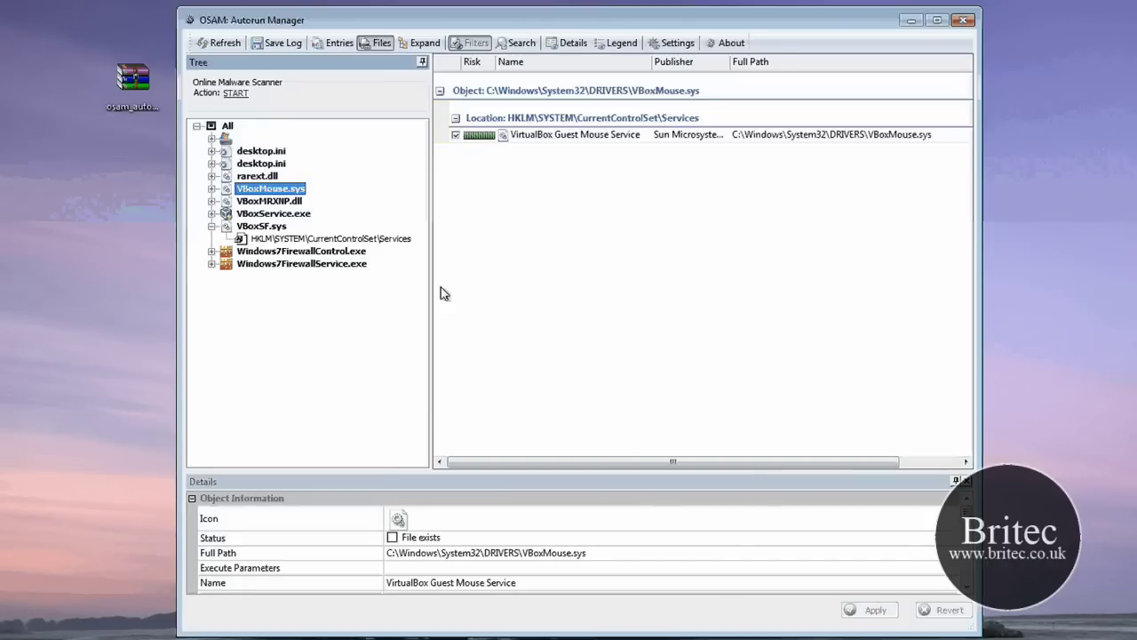
Show the rarext.dll entry, view the available search criteria, and close the search dialog without searching
click(253, 176)
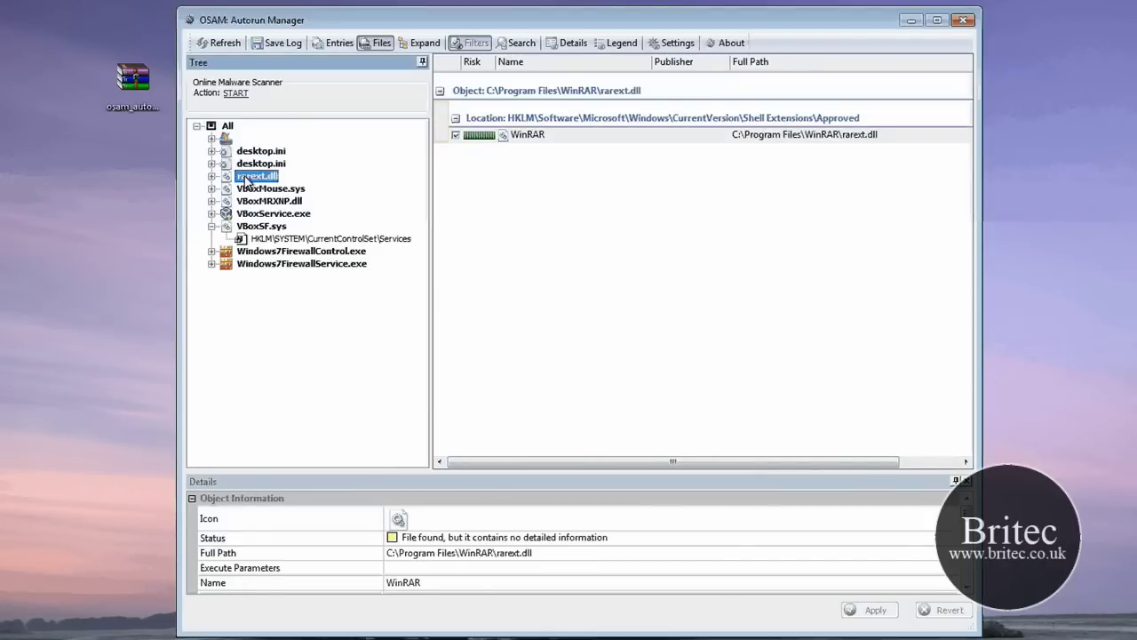
click(515, 44)
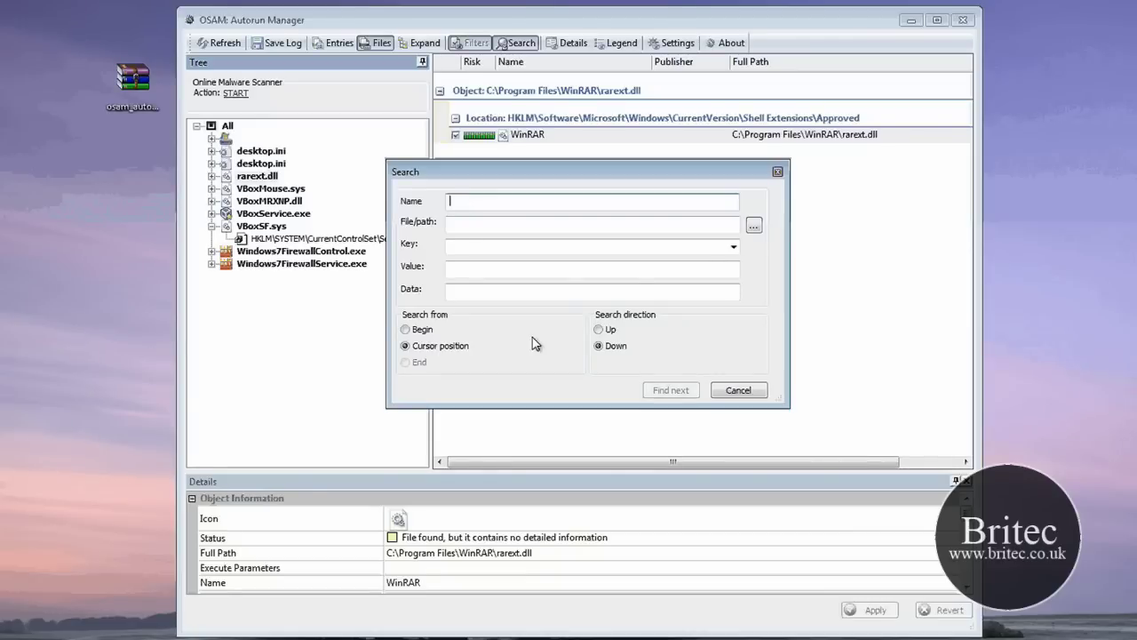
key(Escape)
Collapse and restore the Details pane, preview the WinRAR object information while it is collapsed, and leave the pane docked
click(573, 45)
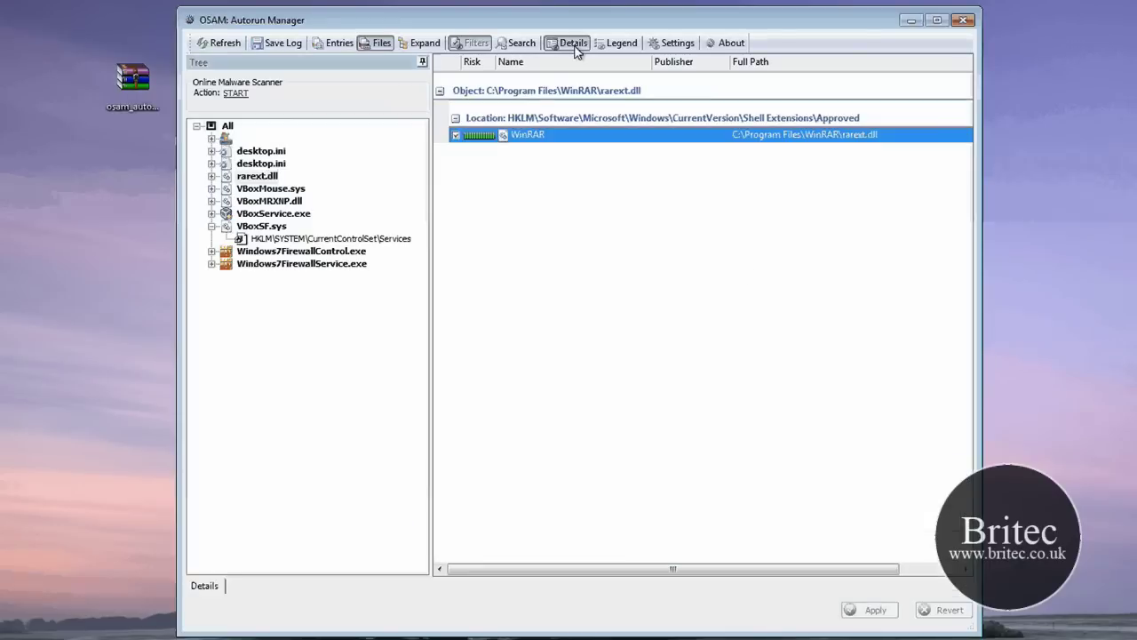
click(573, 44)
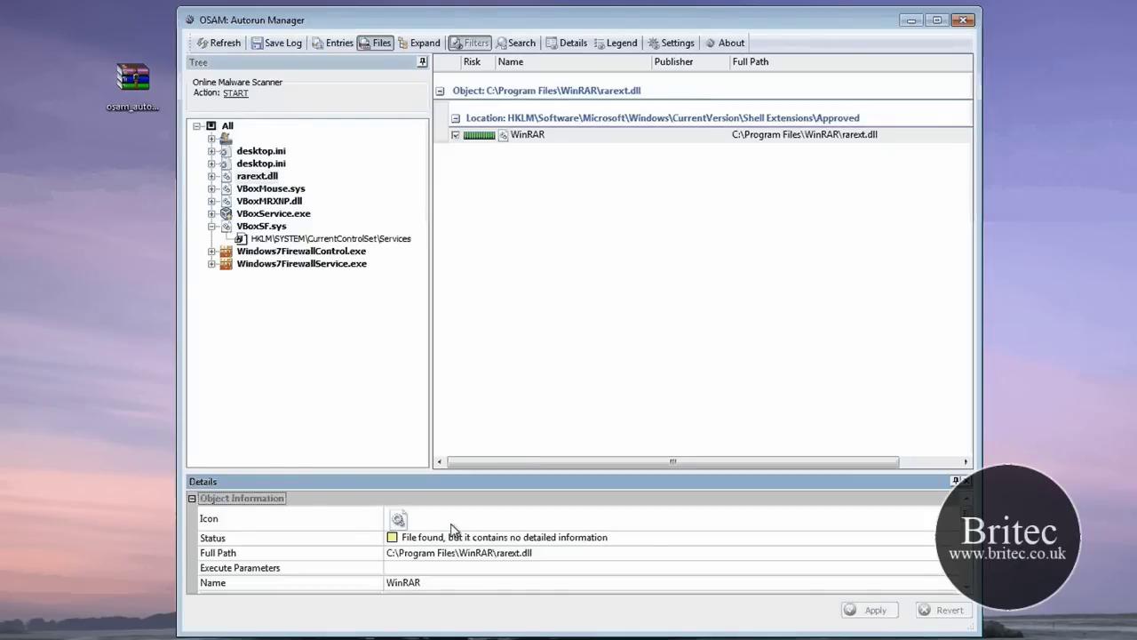
click(574, 44)
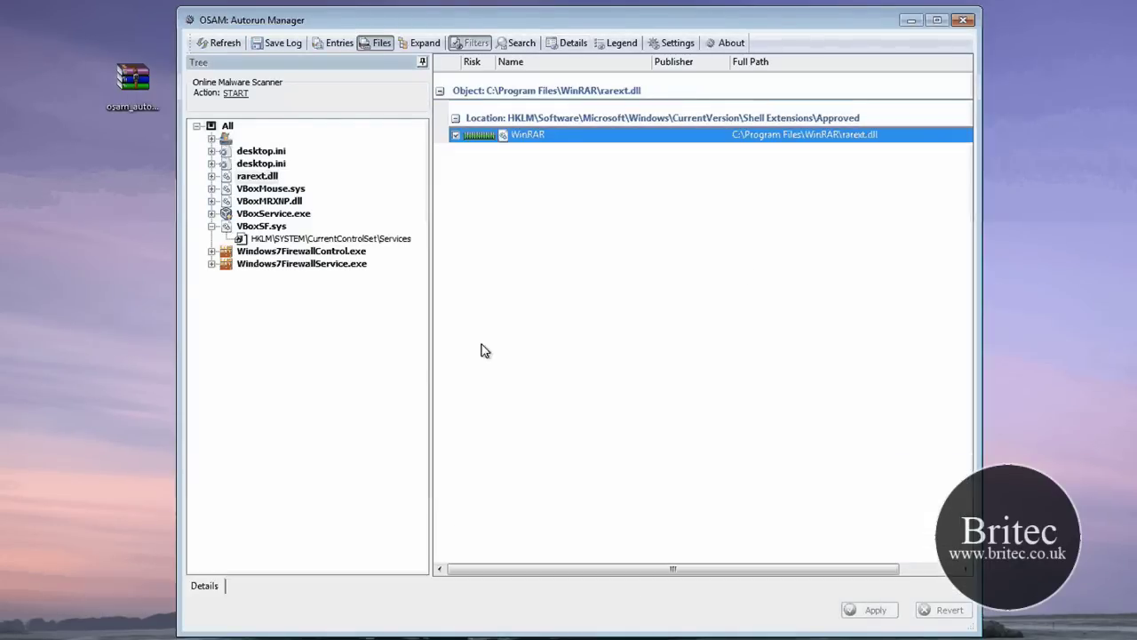
mouse_move(206, 590)
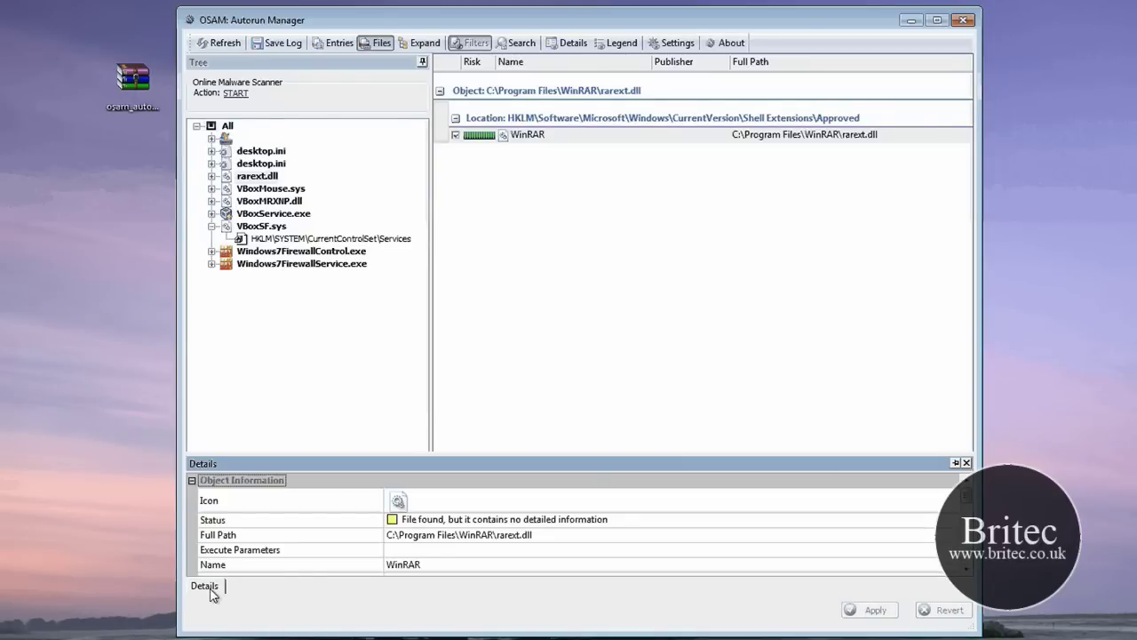
click(575, 42)
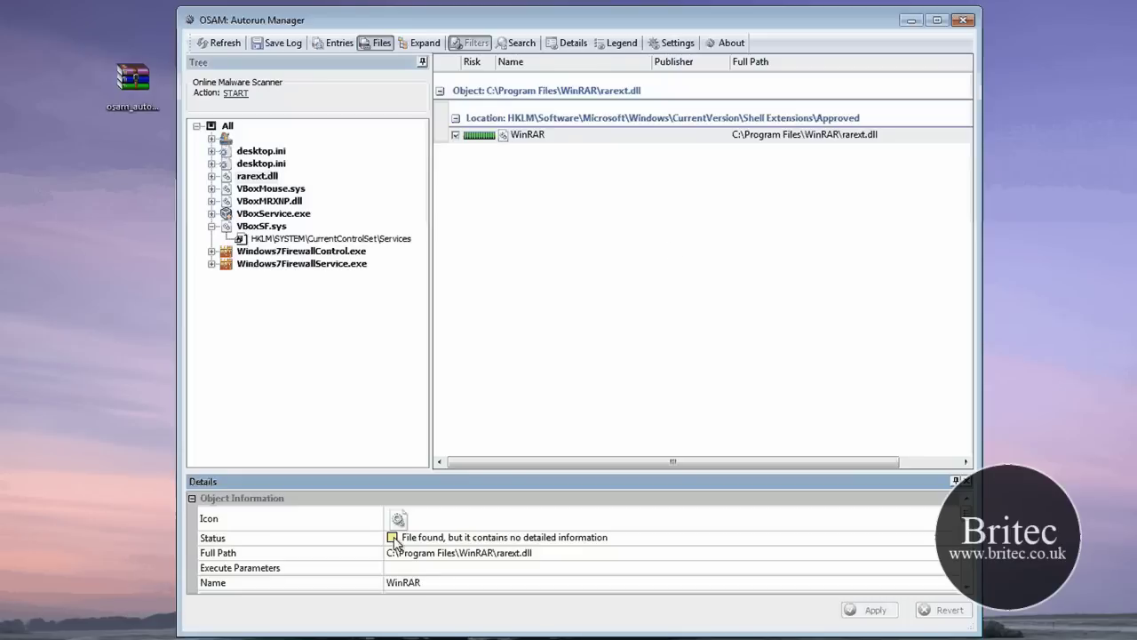
View the legend explaining the row colors and location icons, and close it
click(619, 43)
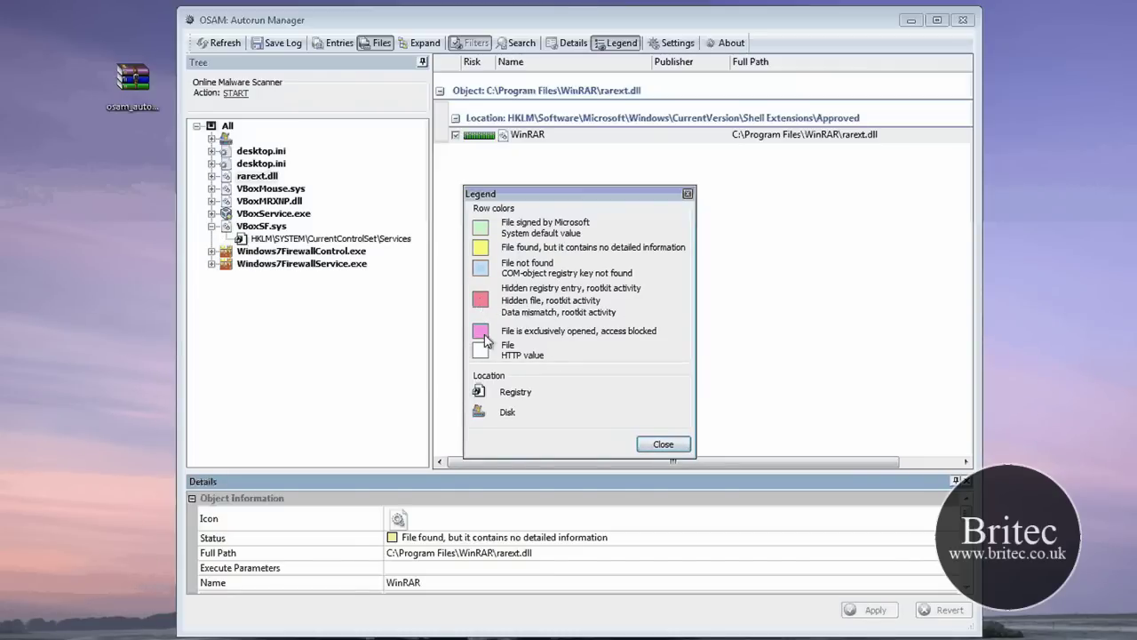
click(667, 445)
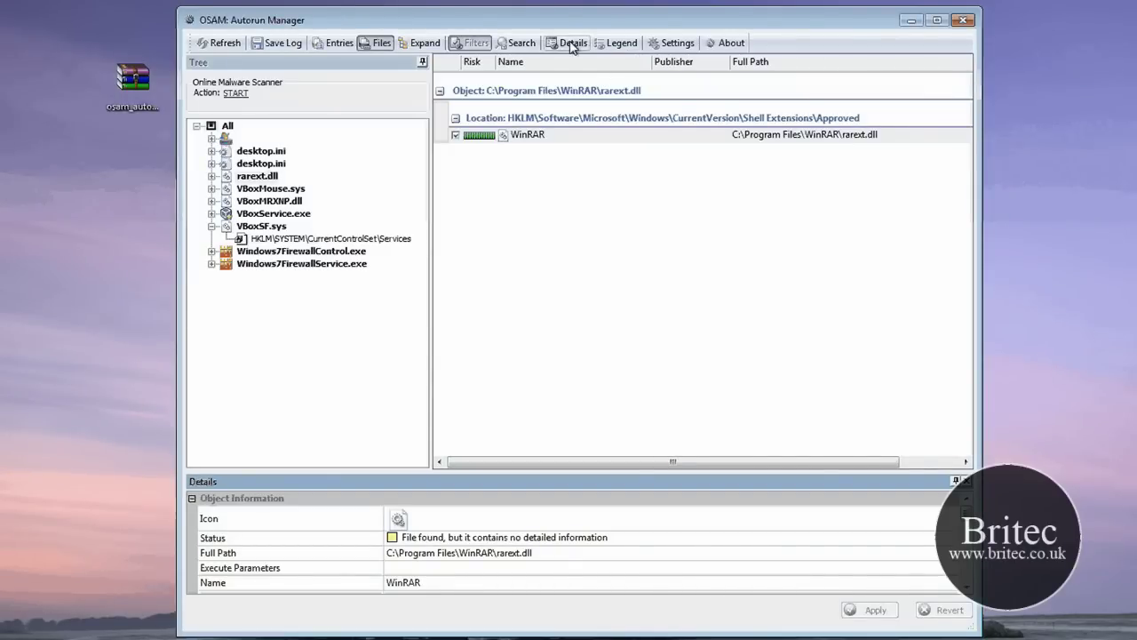
Review the scanner and appearance settings, preview the skin options and skin folder browser, and close the settings with skins disabled
click(672, 44)
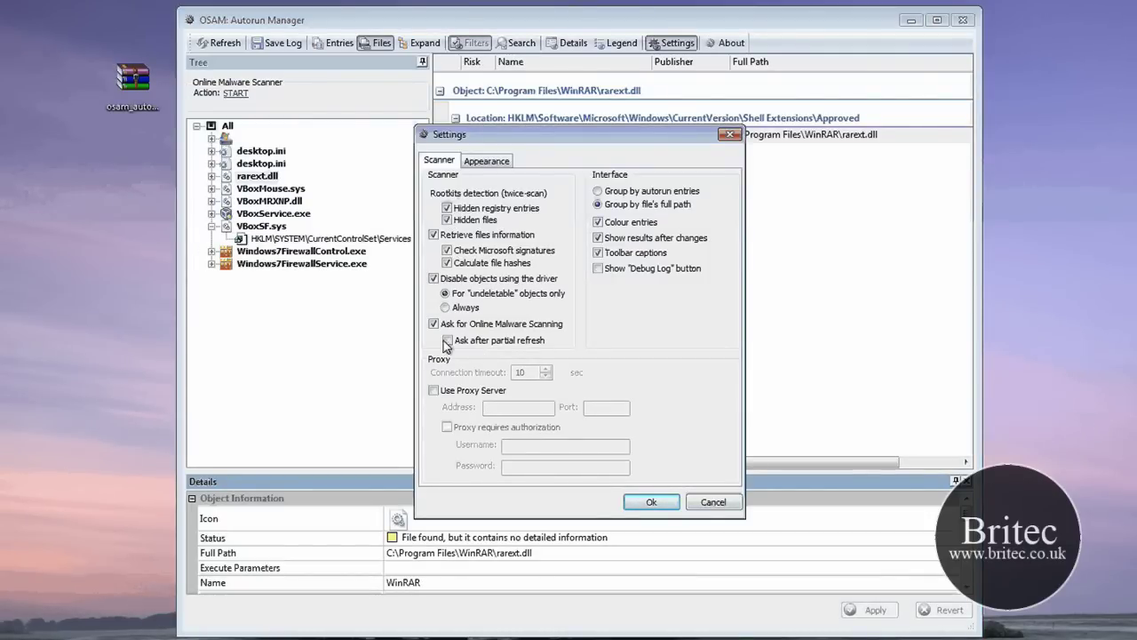
click(487, 163)
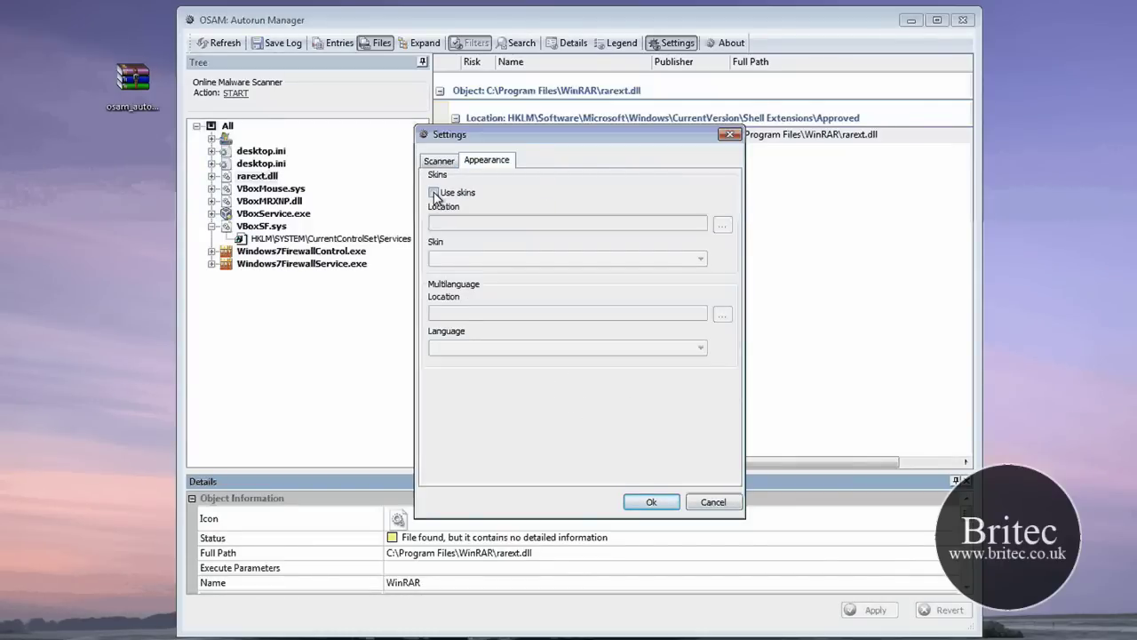
click(435, 193)
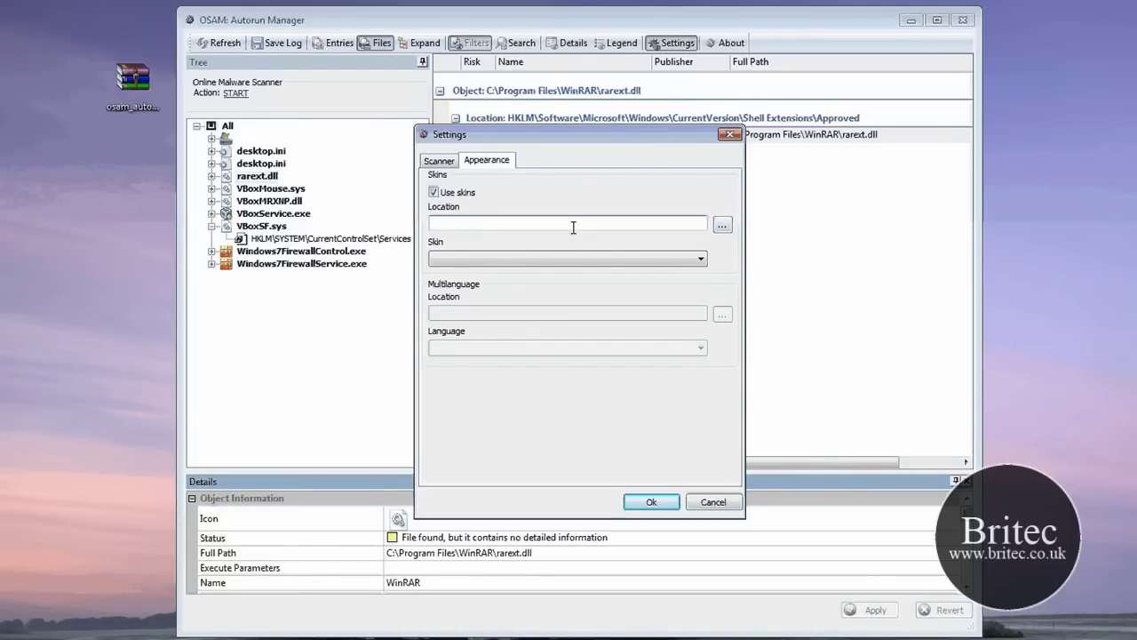
click(722, 228)
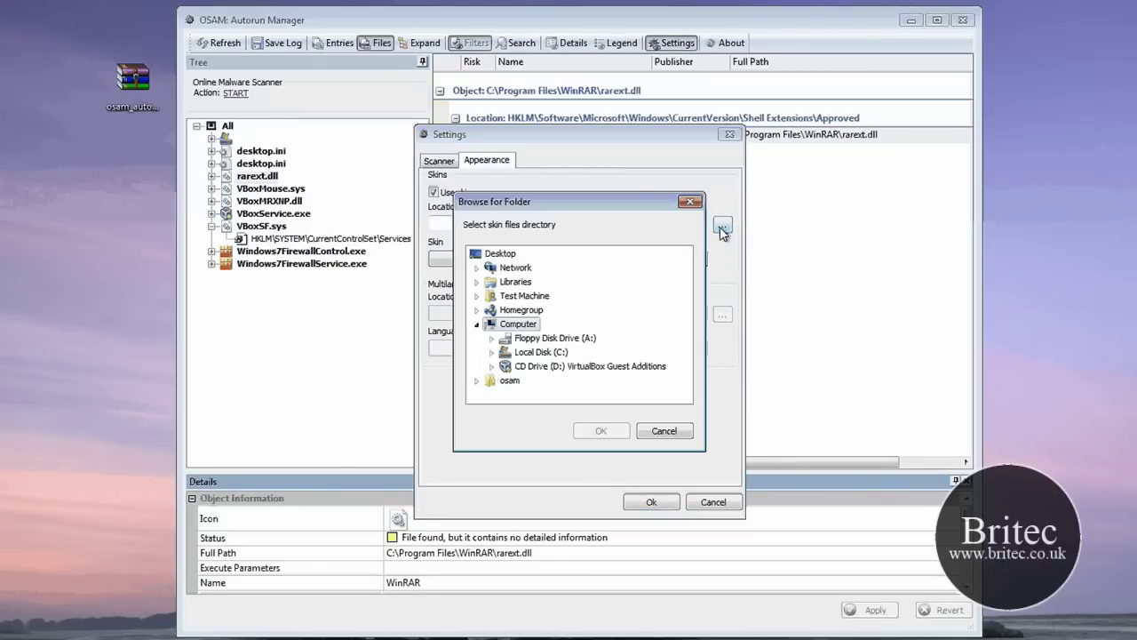
click(690, 202)
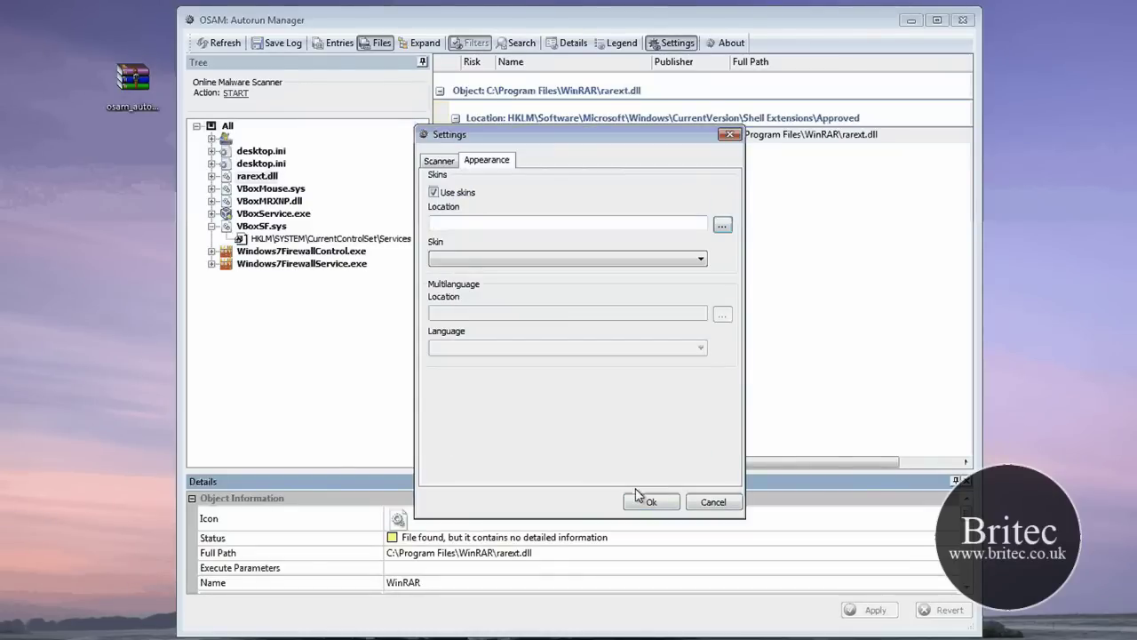
click(436, 192)
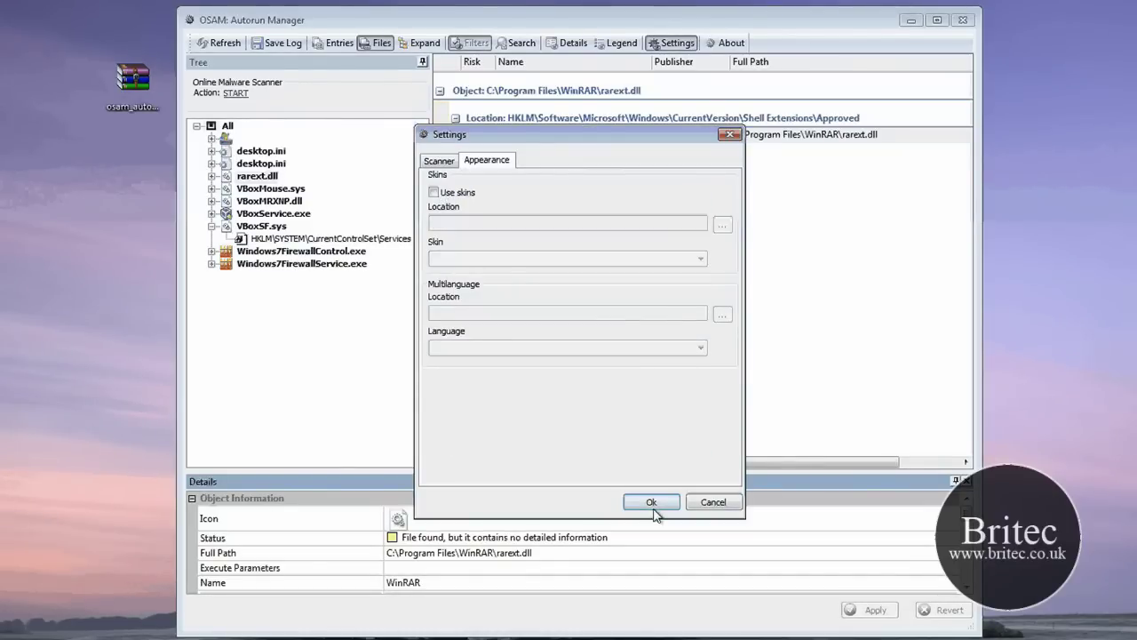
click(651, 503)
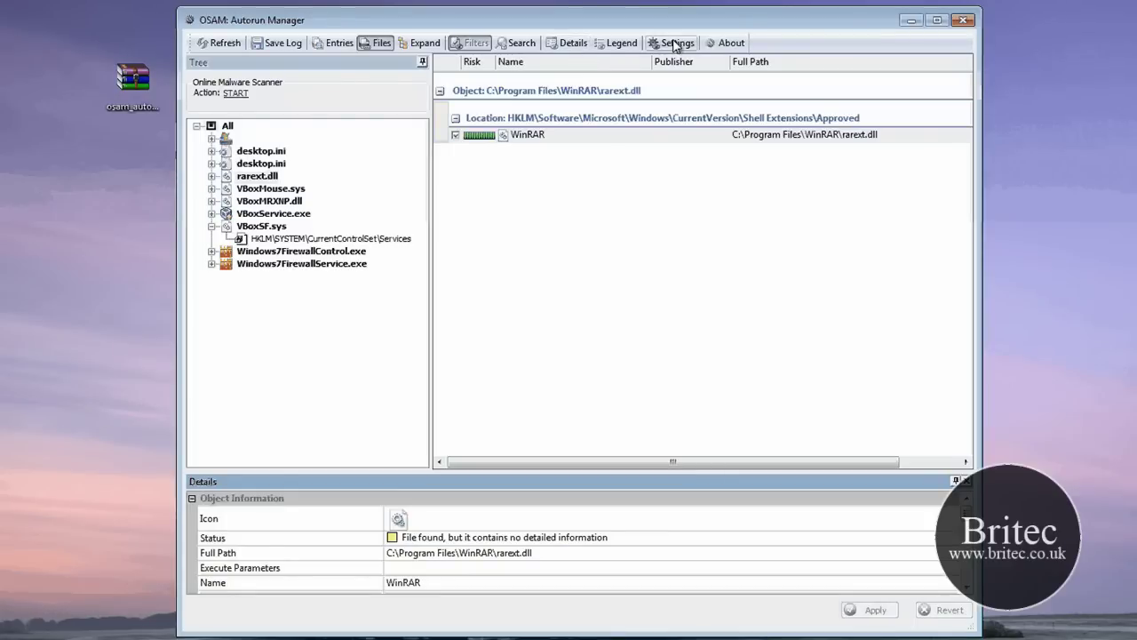
View the program's About information, dismiss it, and close OSAM Autorun Manager
click(731, 43)
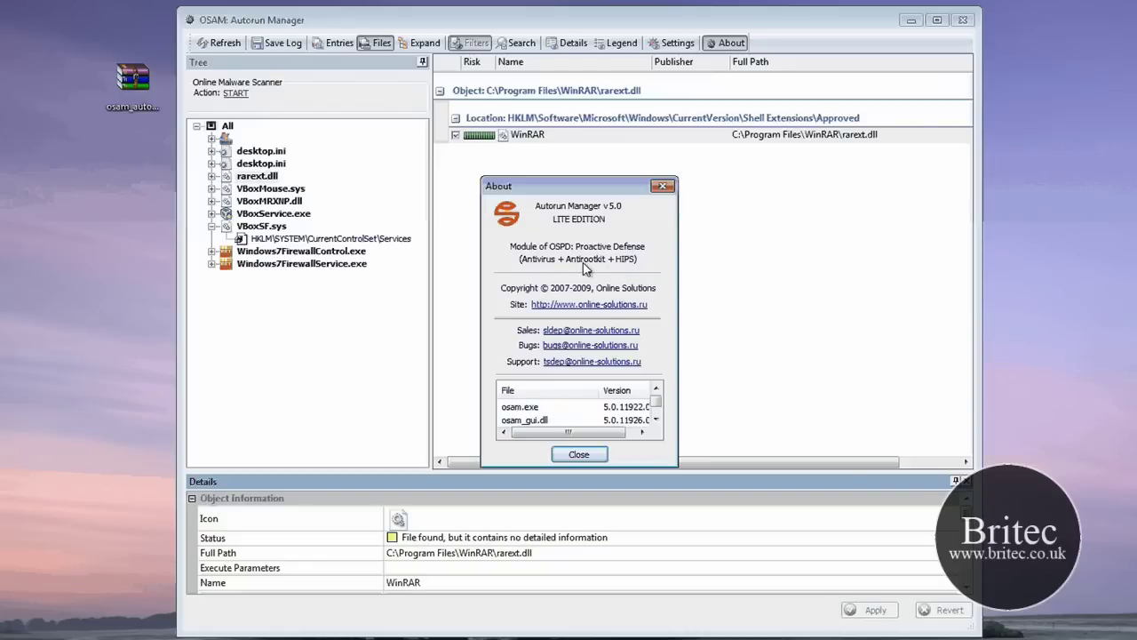
click(662, 187)
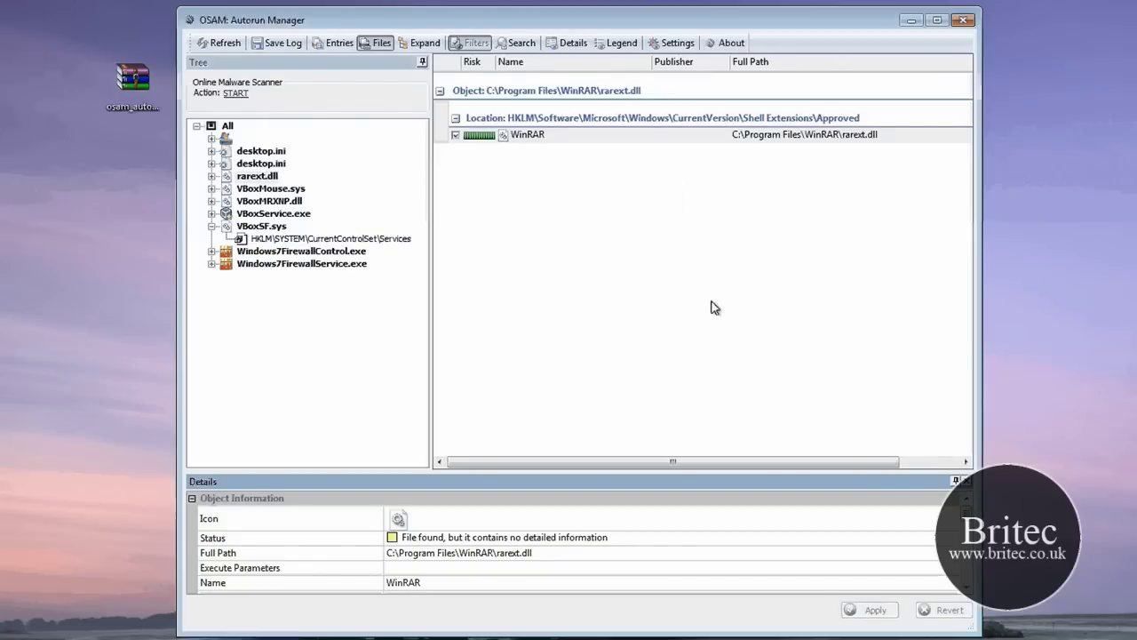
click(597, 222)
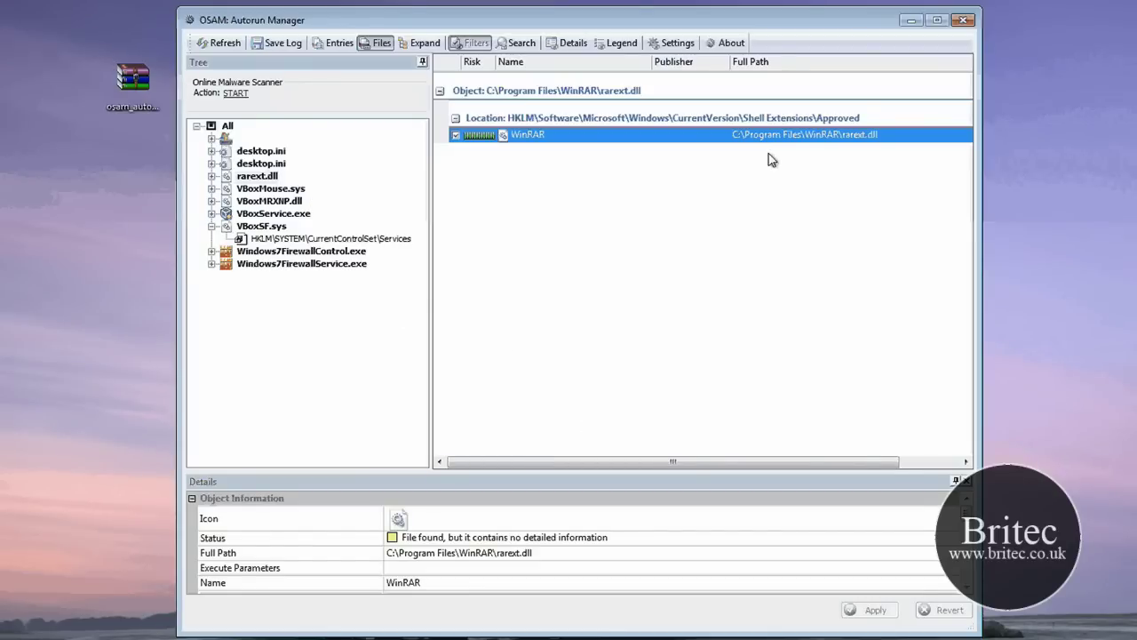
click(965, 22)
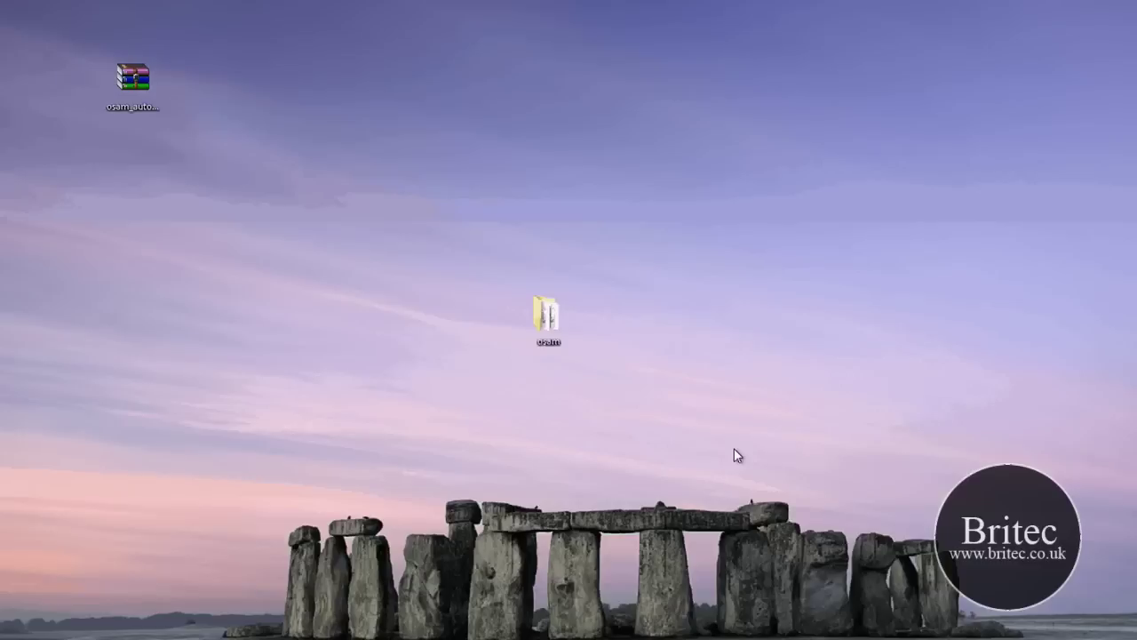